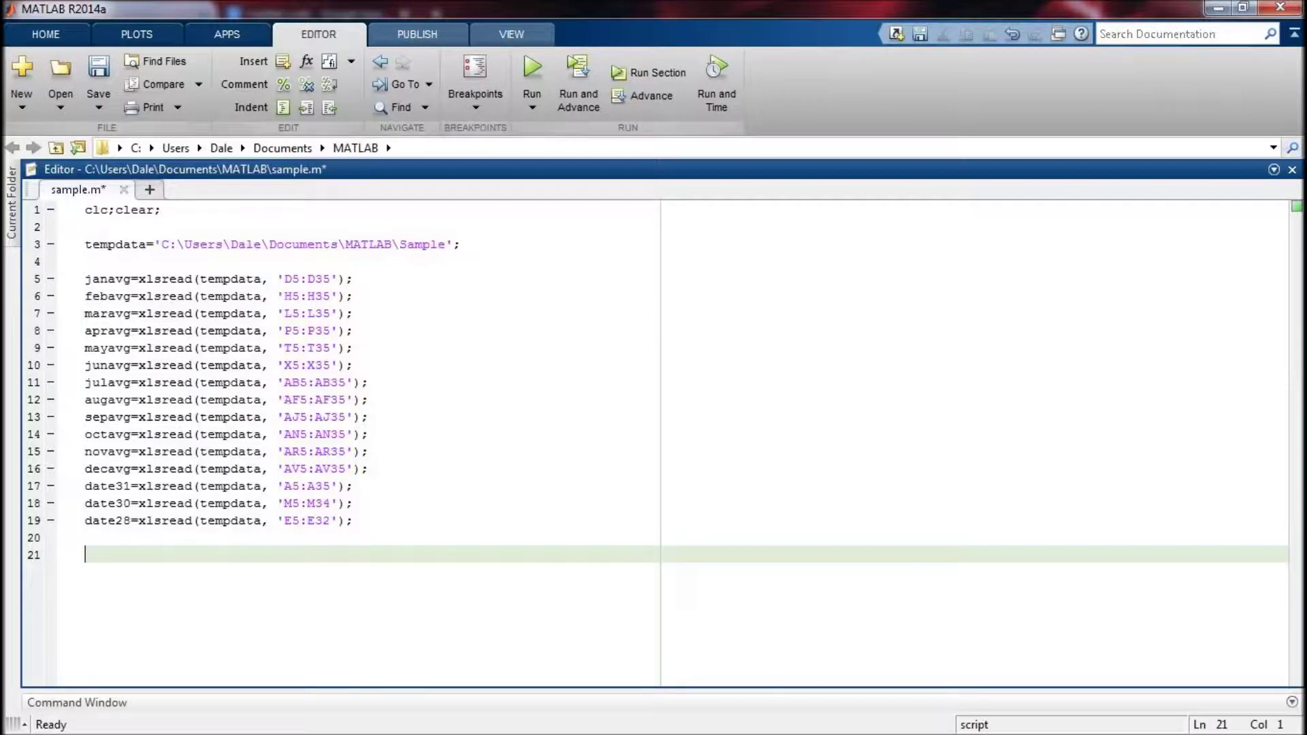
# Create a new blank script from the New > Script menu
pyautogui.click(58, 113)
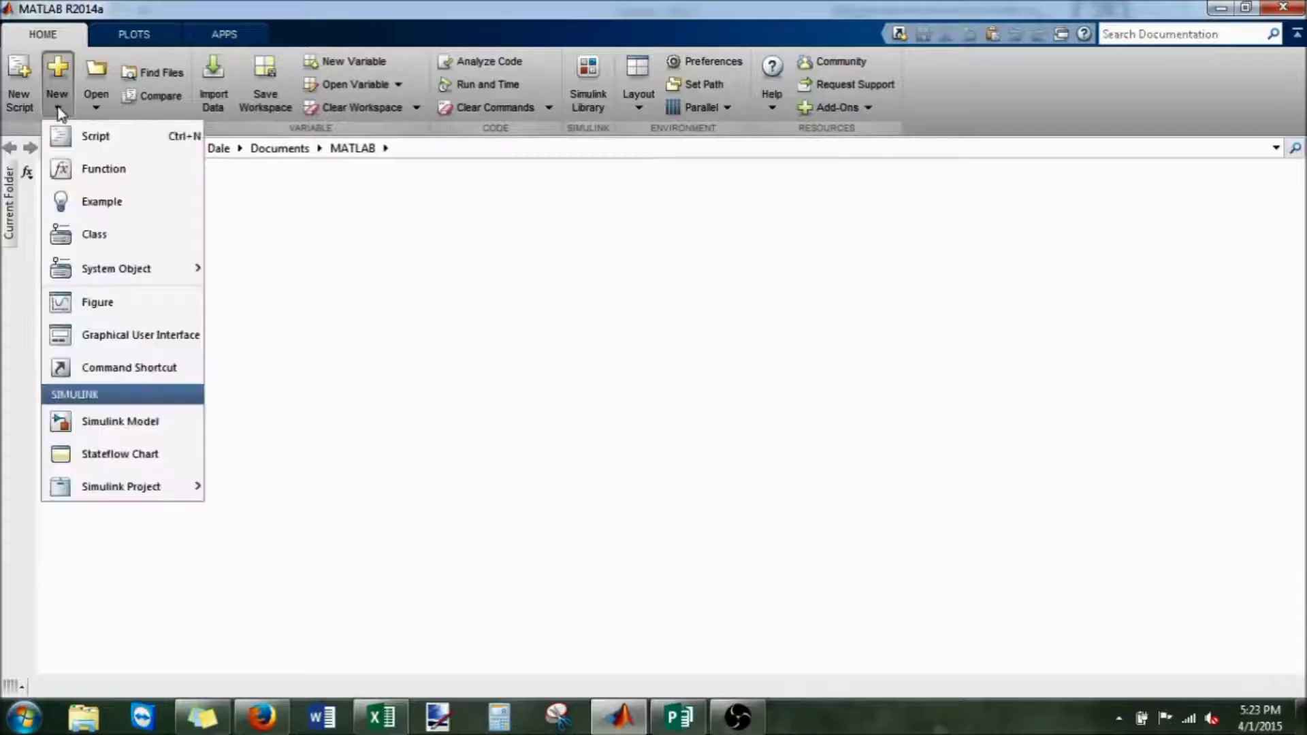
pyautogui.click(104, 145)
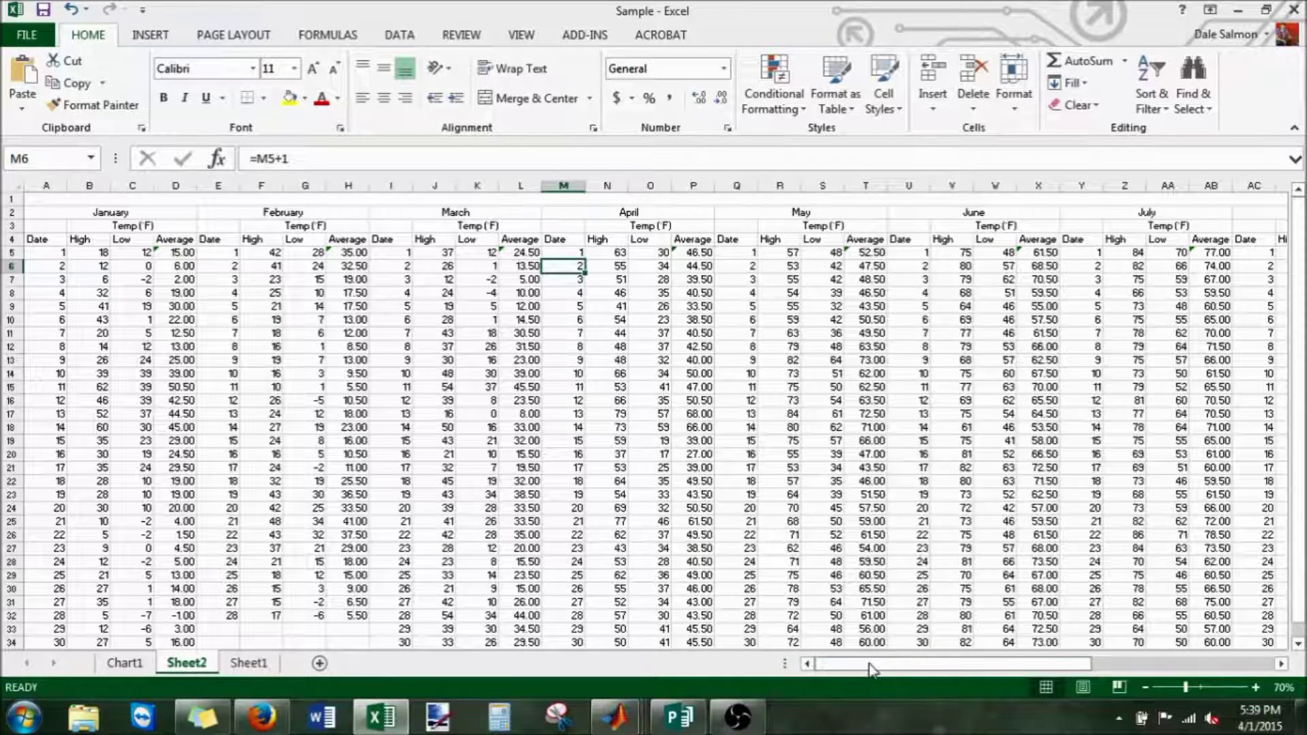
pyautogui.moveTo(876, 665); pyautogui.dragTo(1078, 623)
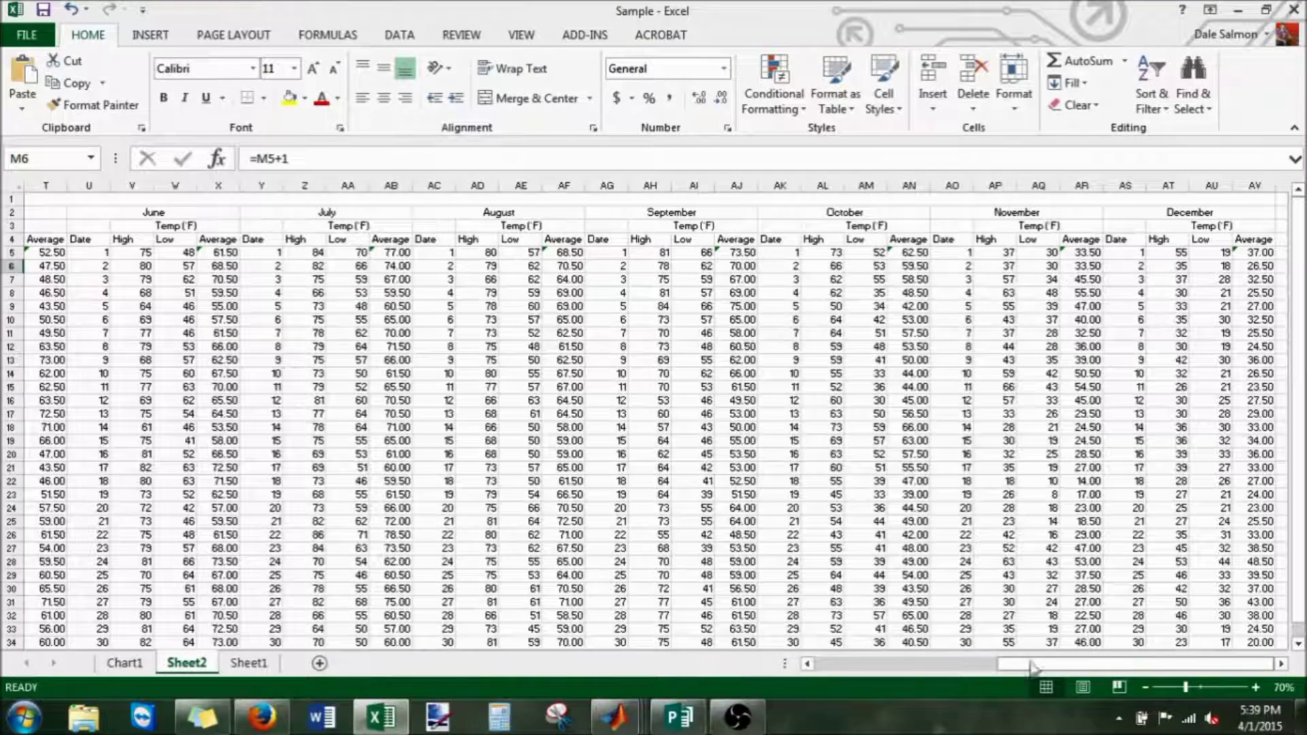
# Scroll Sheet2 right to show the June through December temperature columns
pyautogui.click(1297, 653)
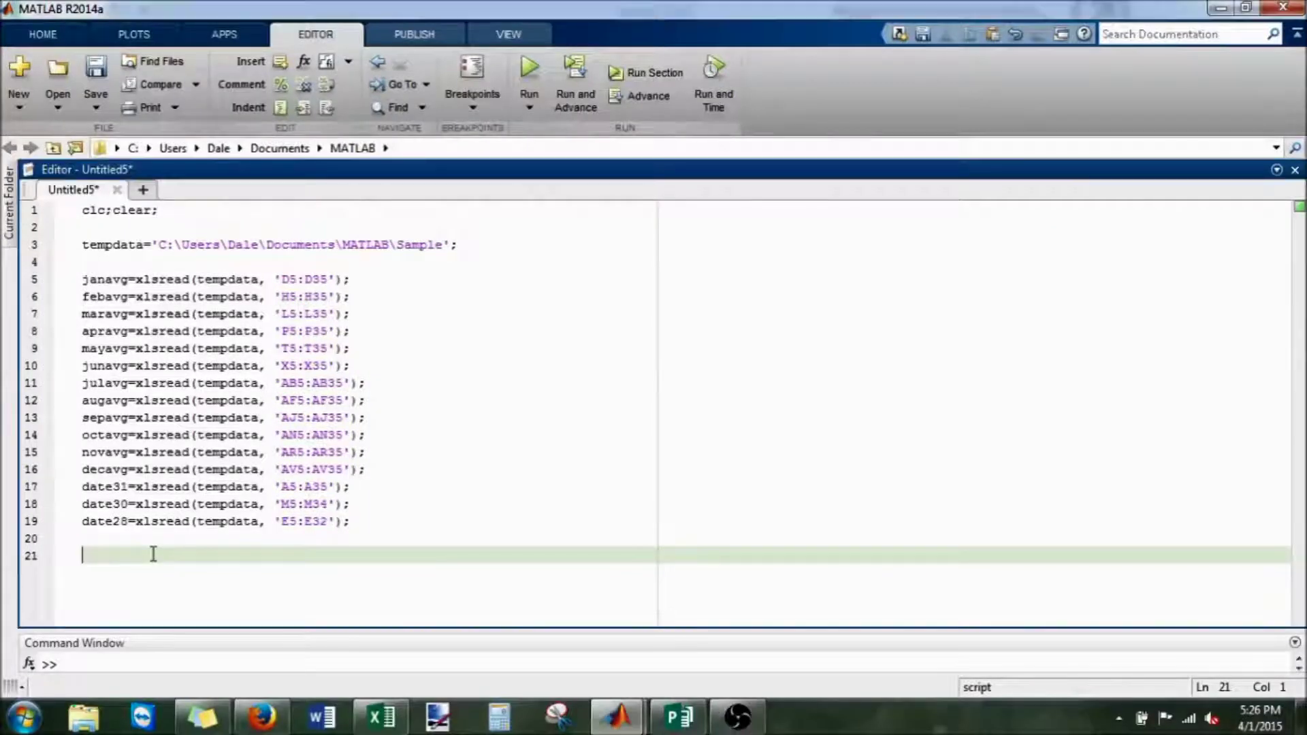
# Add plot(date31,janavg) on line 21 to plot the January averages
pyautogui.click(154, 555)
pyautogui.write('pl')
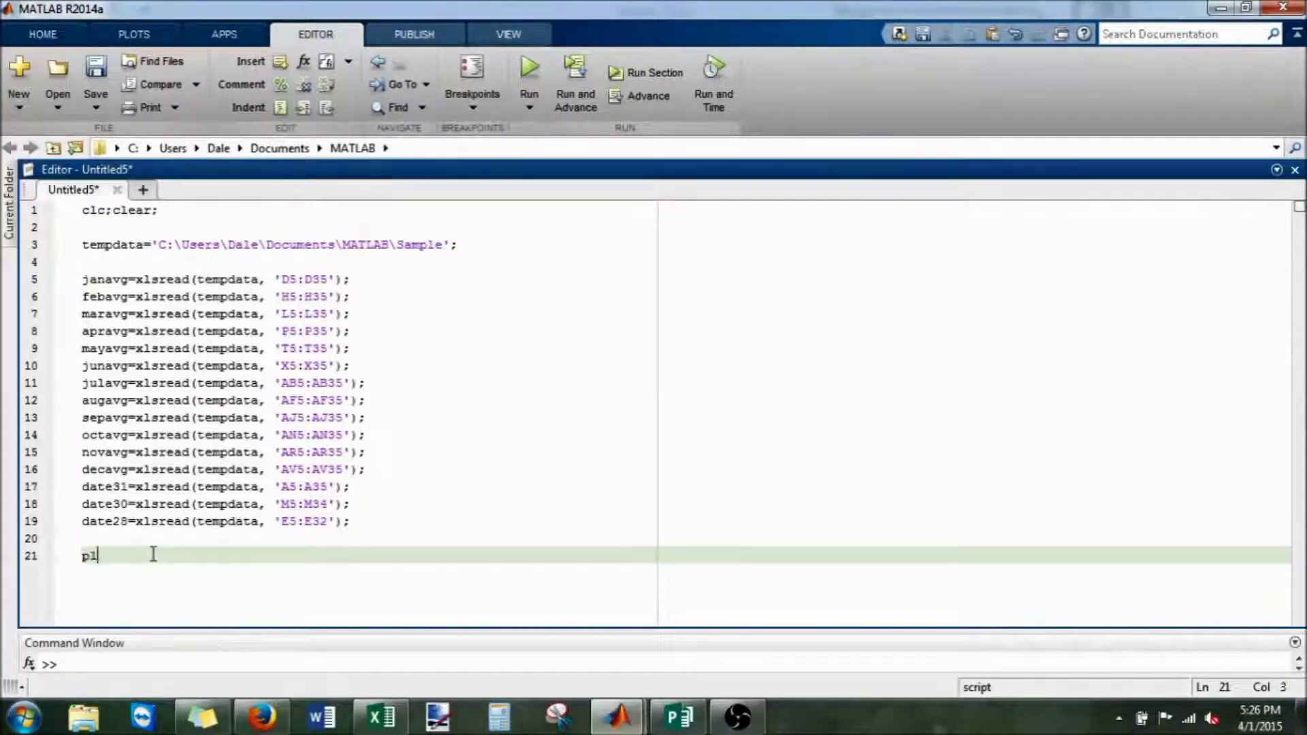
pyautogui.write('ot')
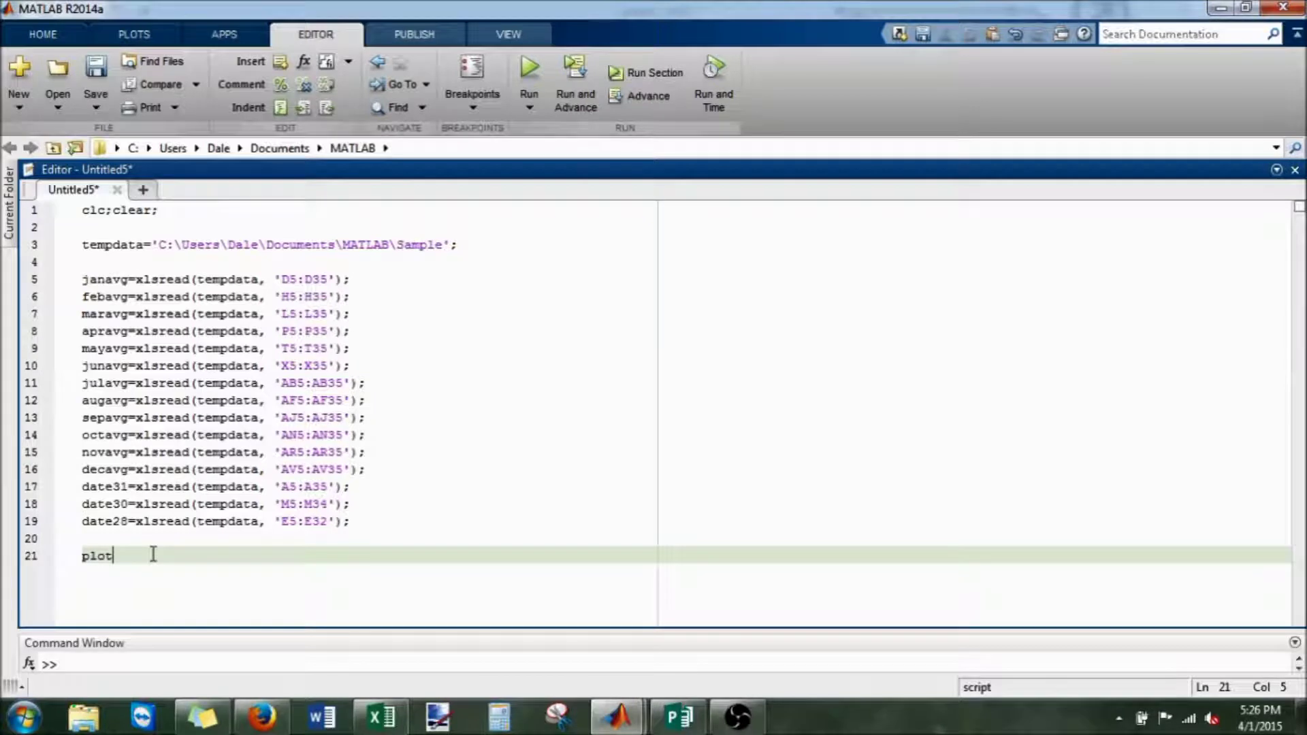
pyautogui.write('(date')
pyautogui.write('31')
pyautogui.write(',janavg')
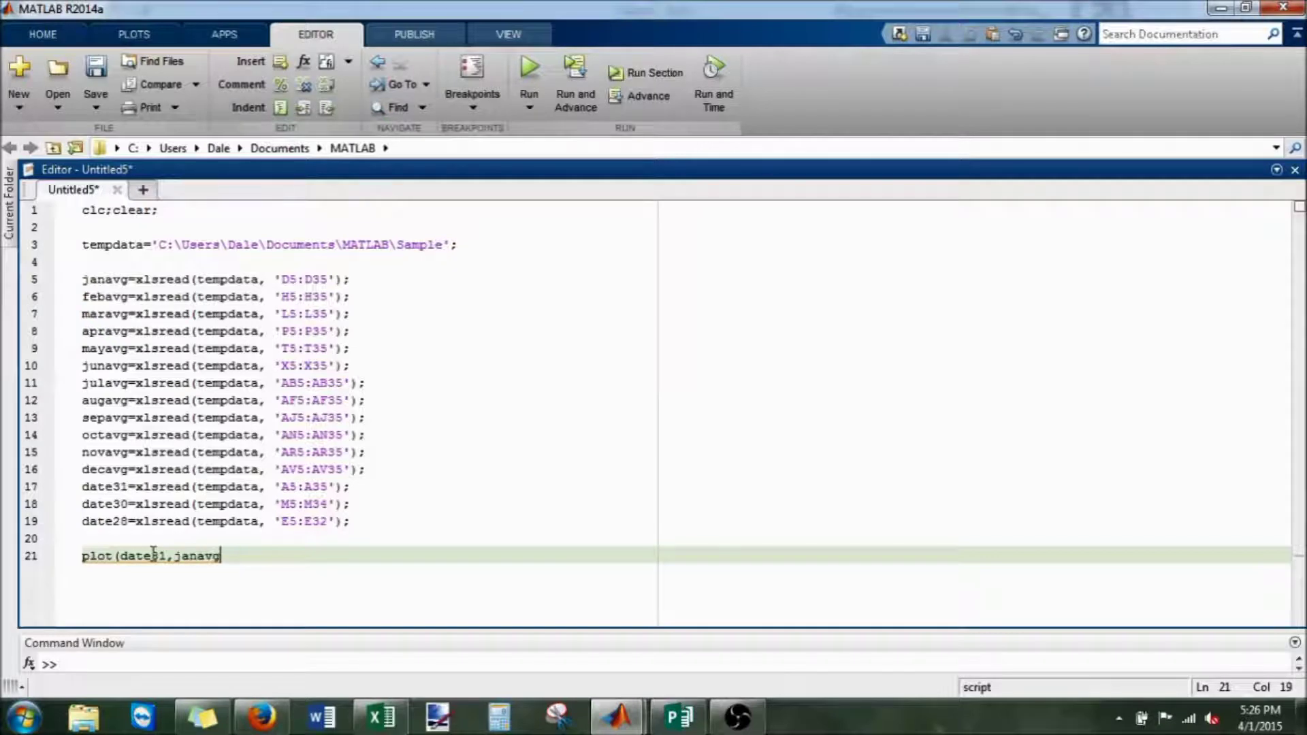
pyautogui.write(')')
pyautogui.press('Return')
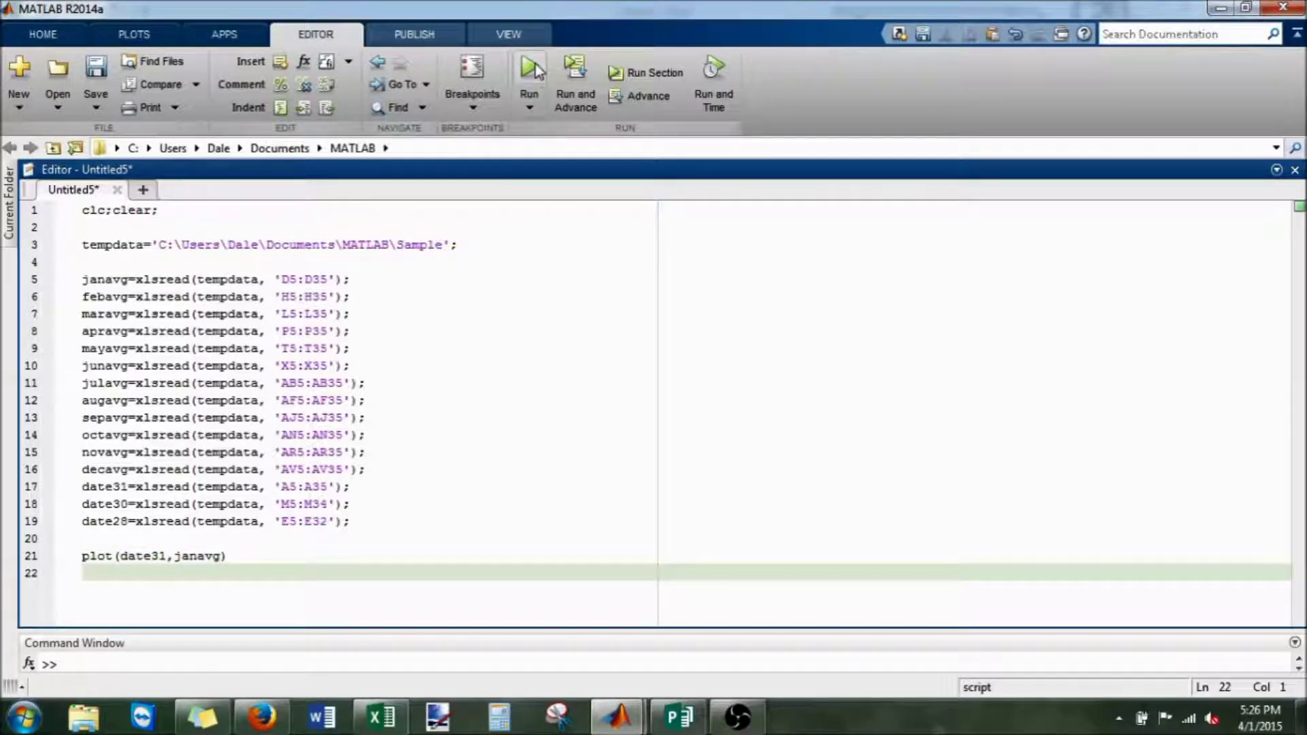
# Save the script as sample.m, run it, and close the January plot figure
pyautogui.click(533, 70)
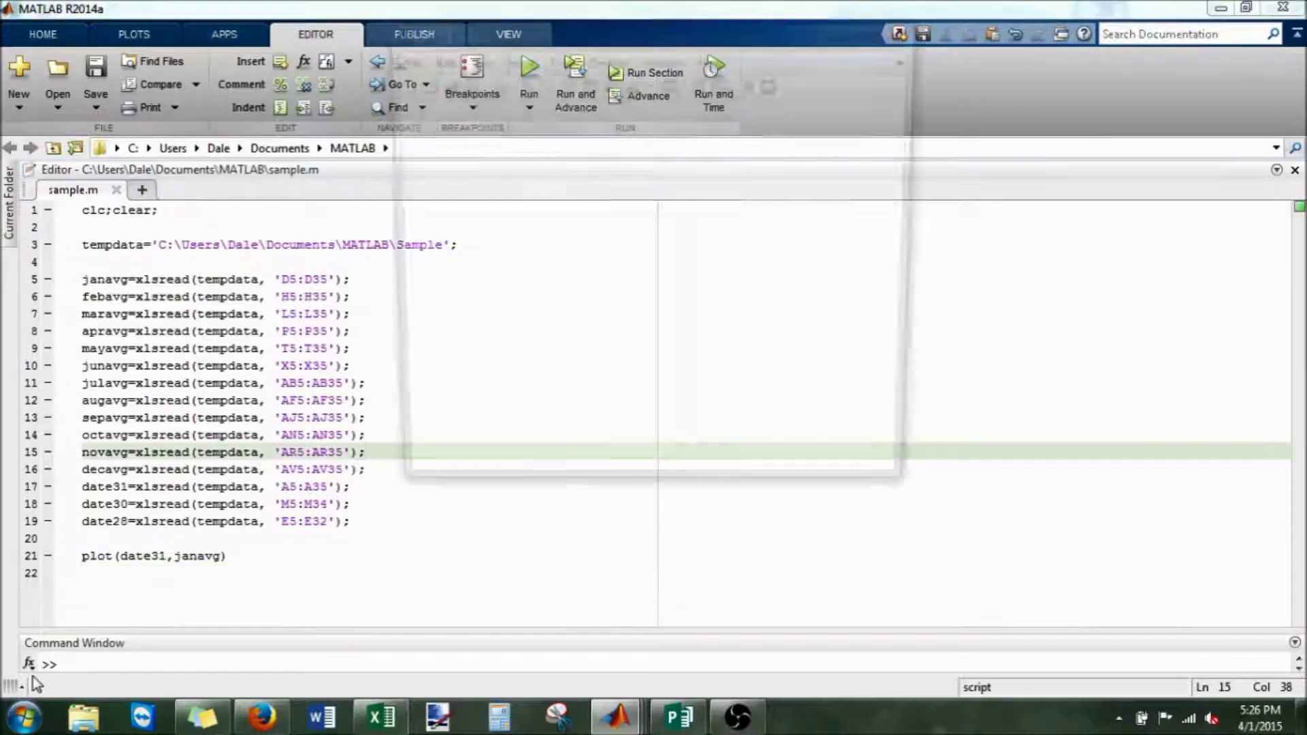
pyautogui.moveTo(612, 41); pyautogui.dragTo(720, 163)
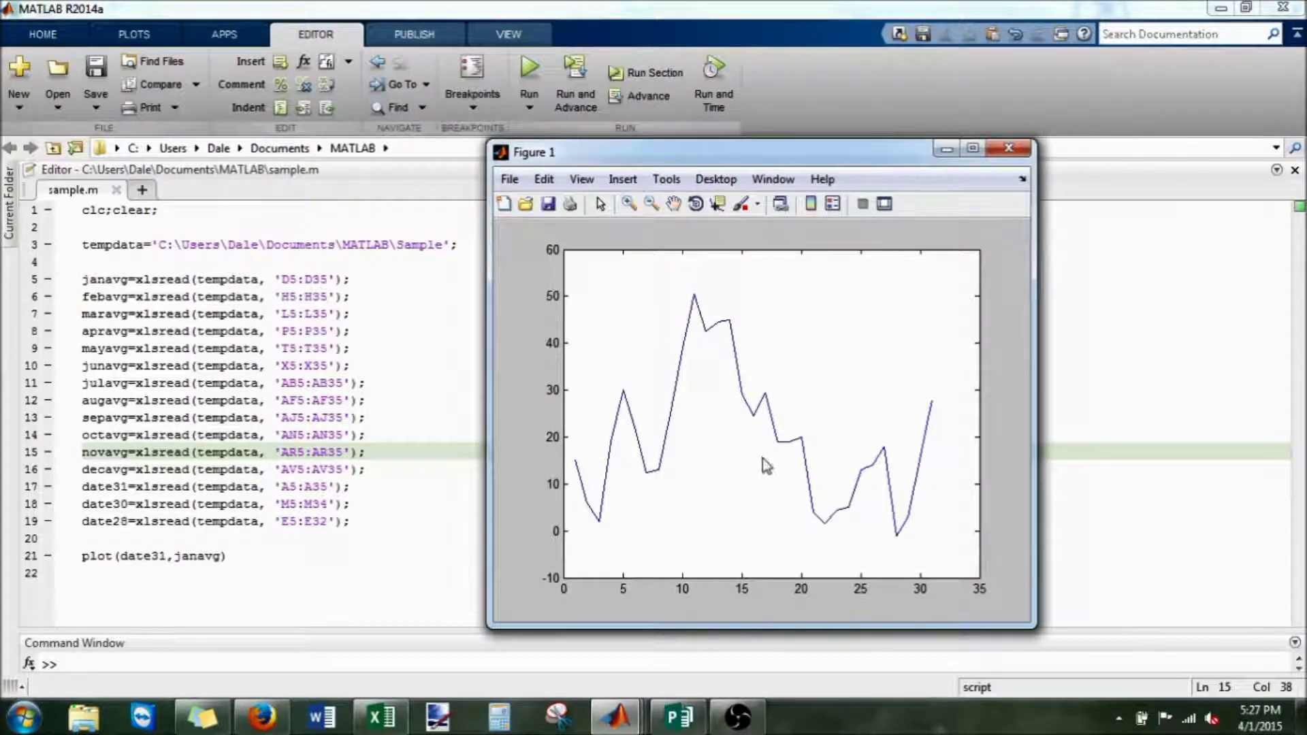
pyautogui.click(1009, 148)
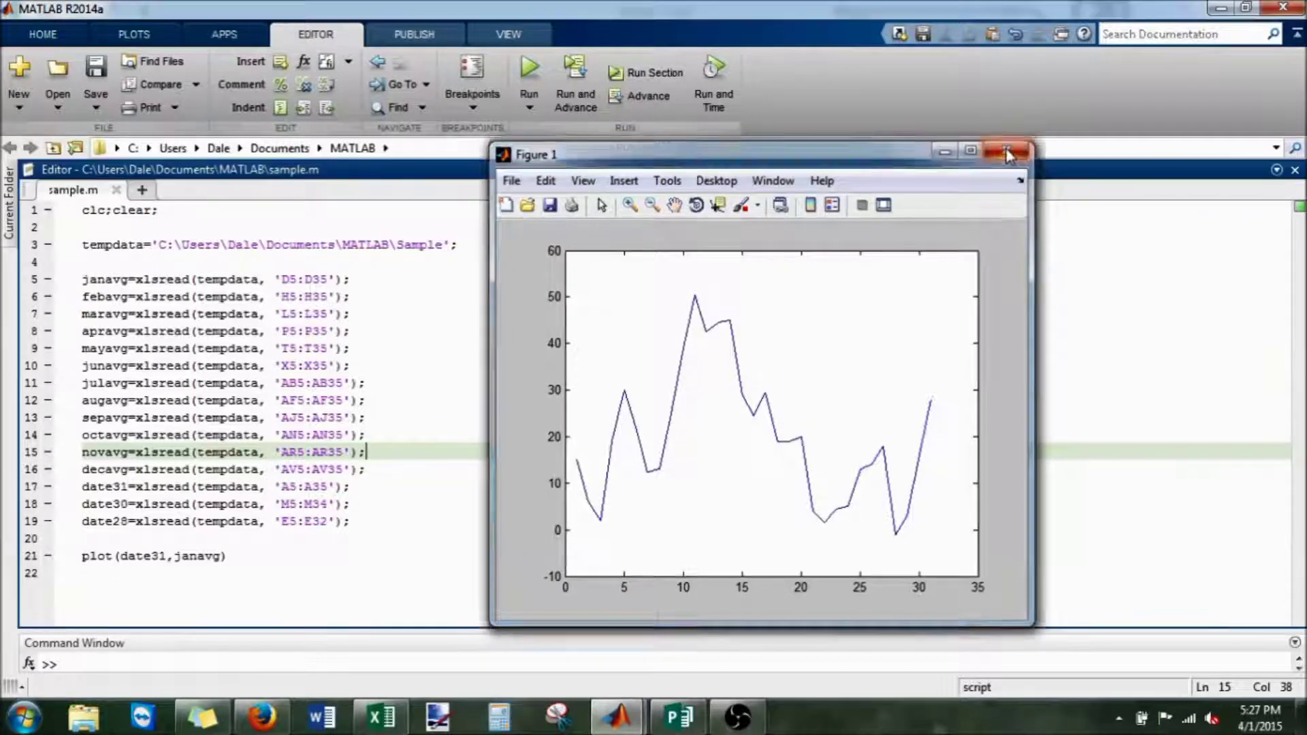
# Add xlabel 'Date', ylabel 'Degrees Fahrenheit' and title 'Monthly Average Temperatures' lines
pyautogui.click(291, 555)
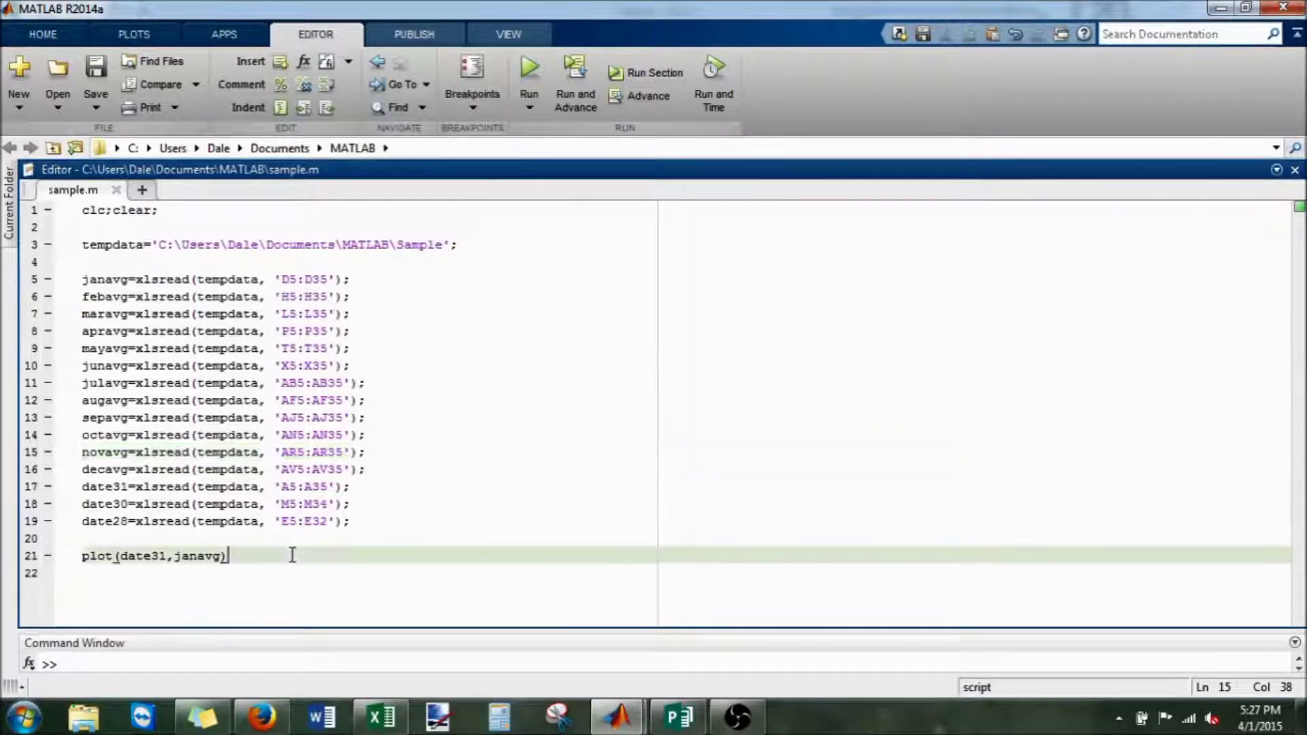
pyautogui.press('Return')
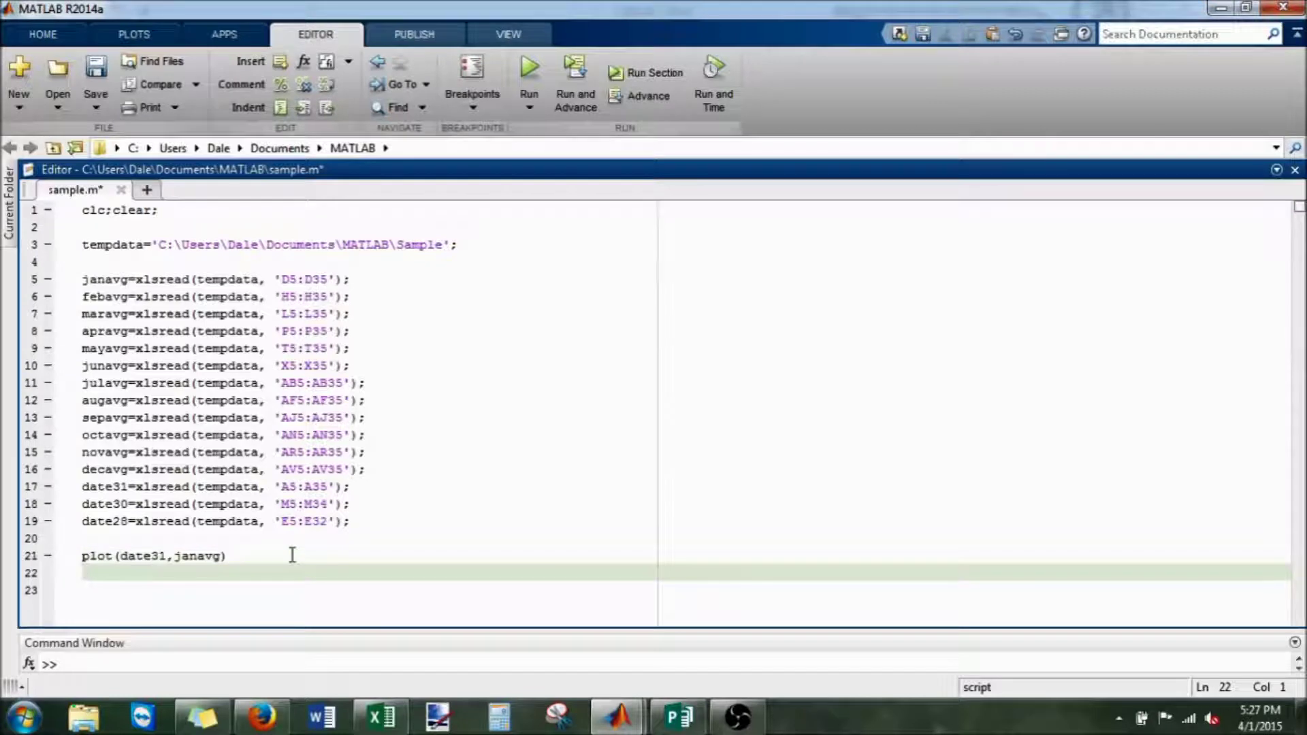
pyautogui.press('Return')
pyautogui.write('xlabe')
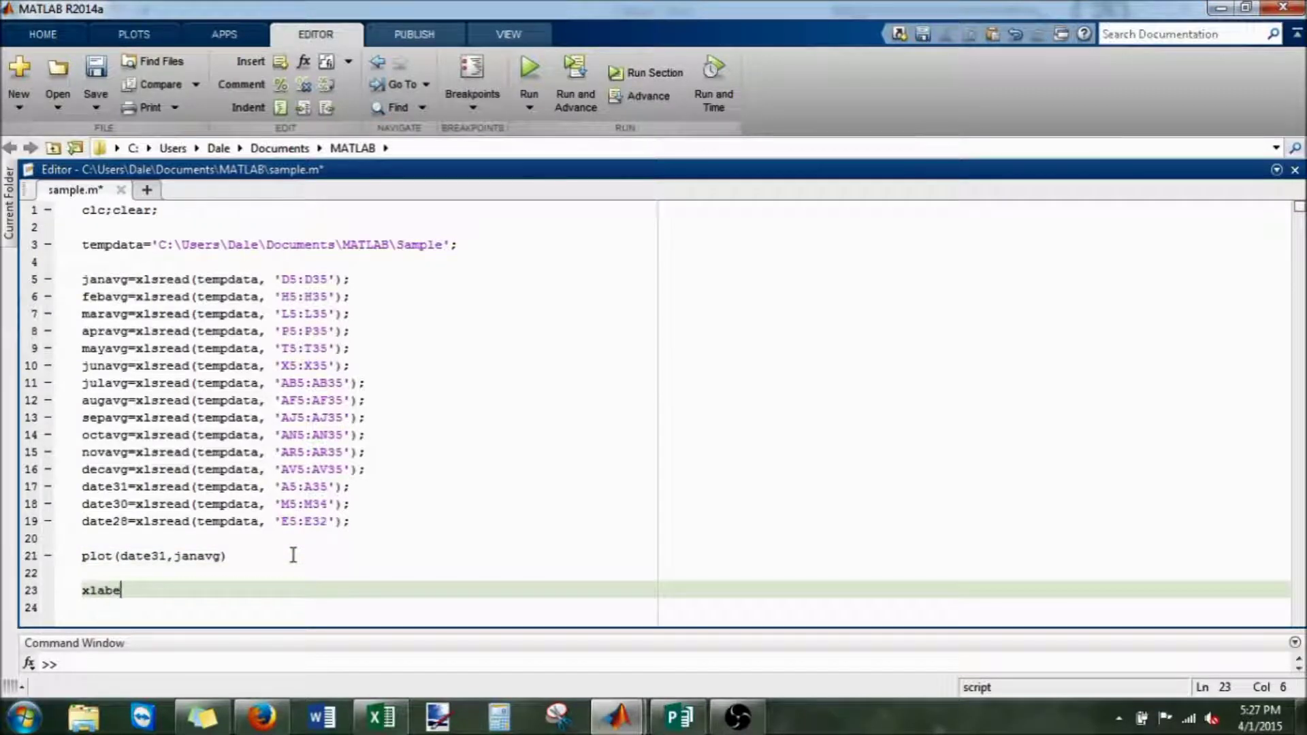
pyautogui.write('l(')
pyautogui.write("'Date')")
pyautogui.press('Return')
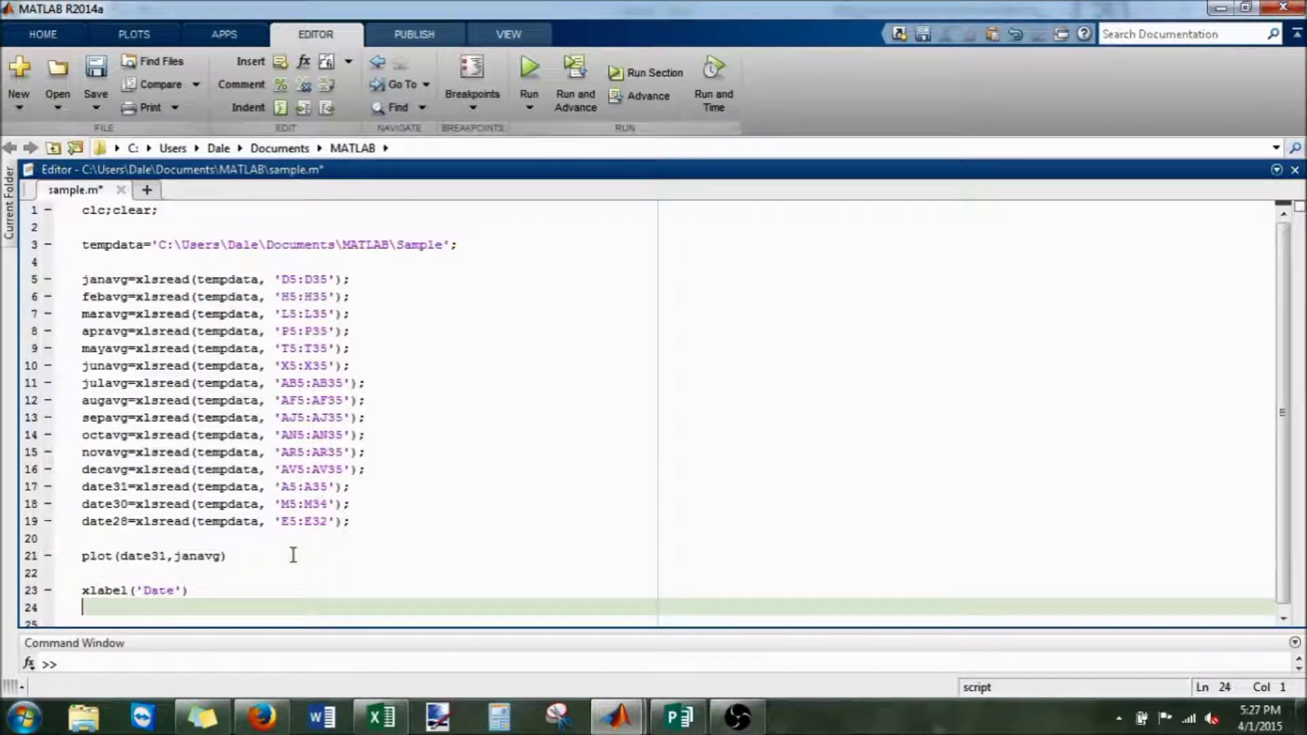
pyautogui.write('ylabel')
pyautogui.write("('")
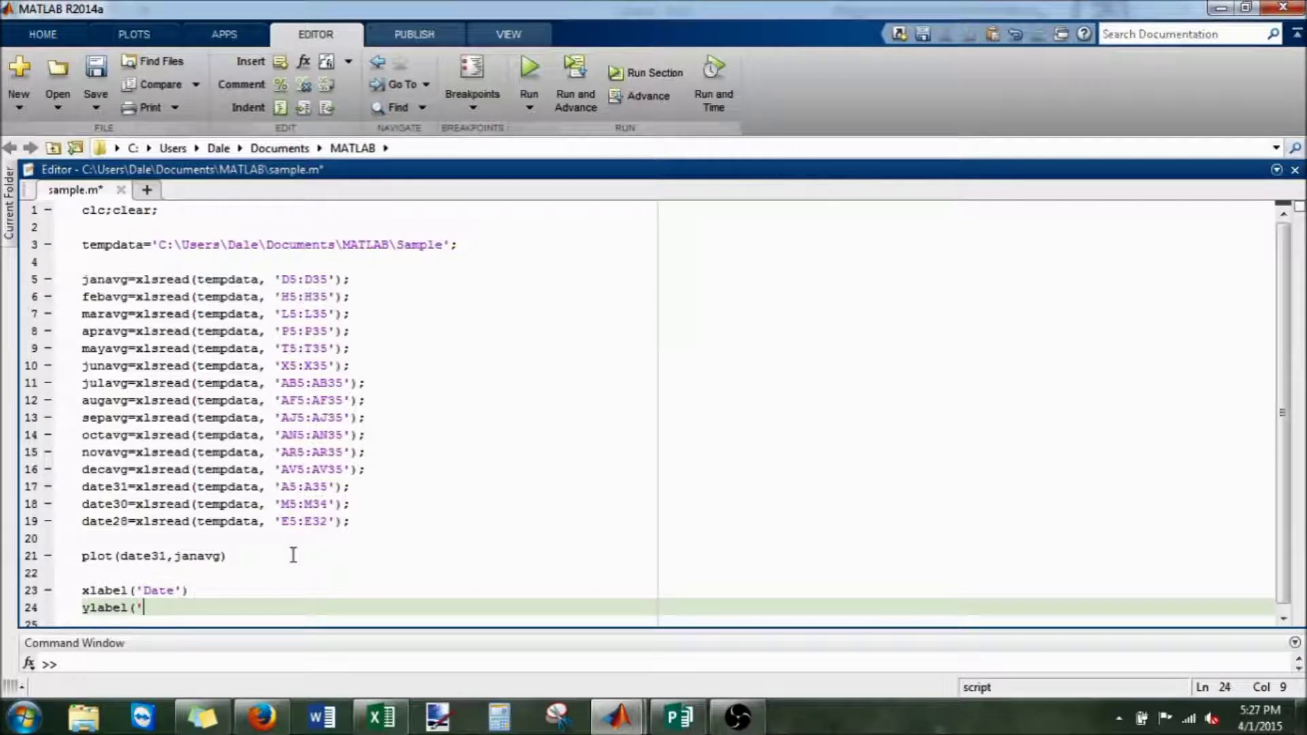
pyautogui.write('Degree')
pyautogui.write('s')
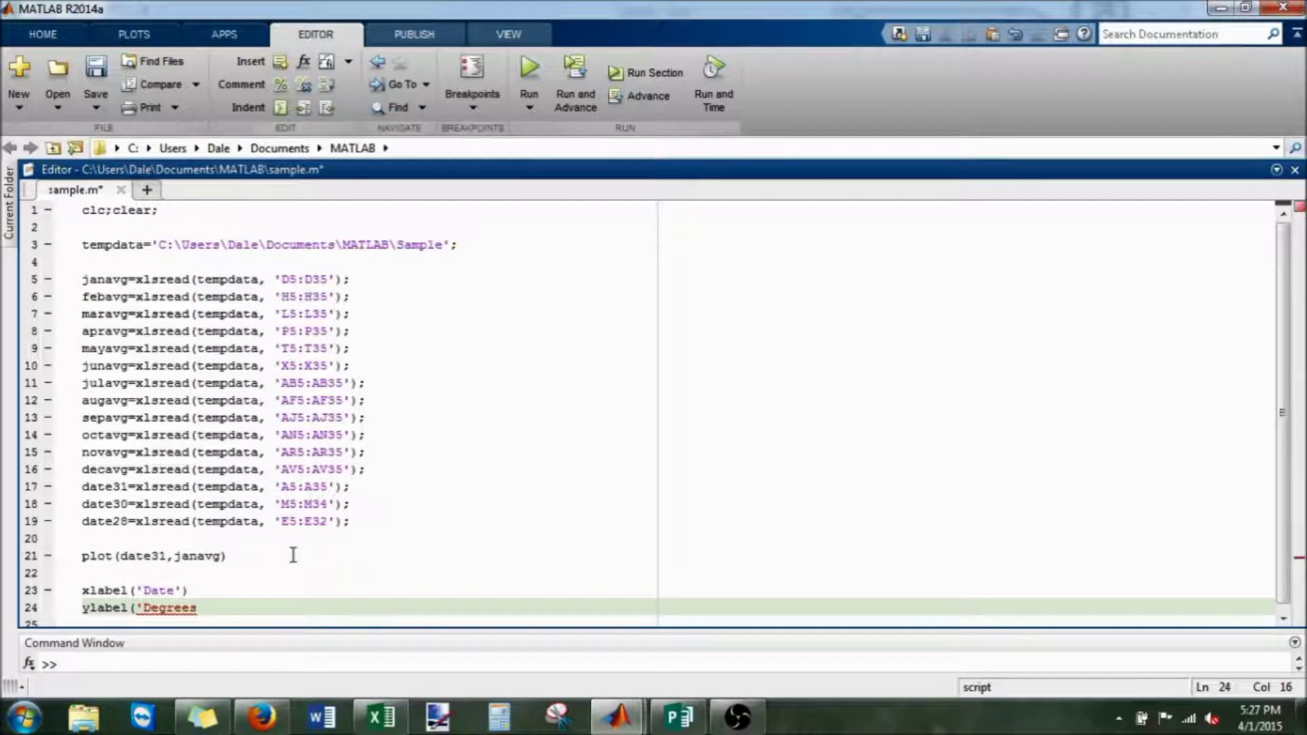
pyautogui.write(' Fahre')
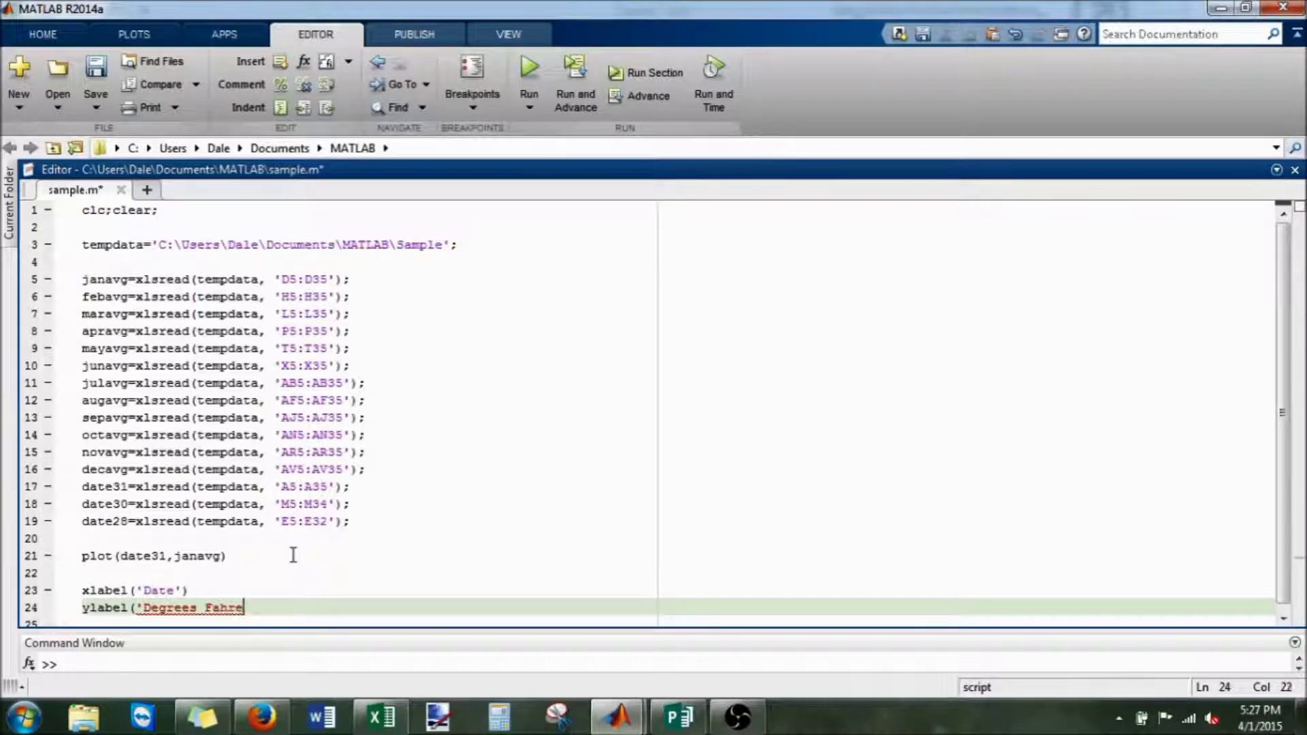
pyautogui.write("nheit')")
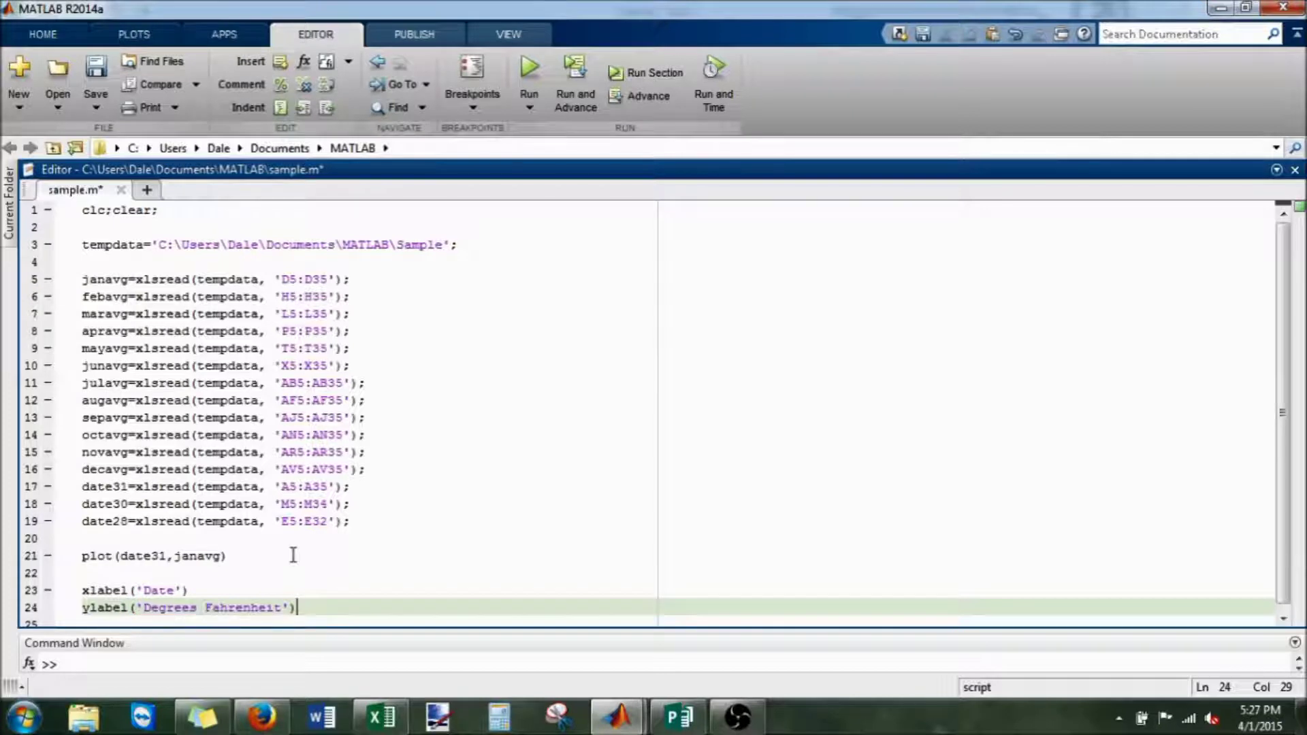
pyautogui.press('Return')
pyautogui.write('title')
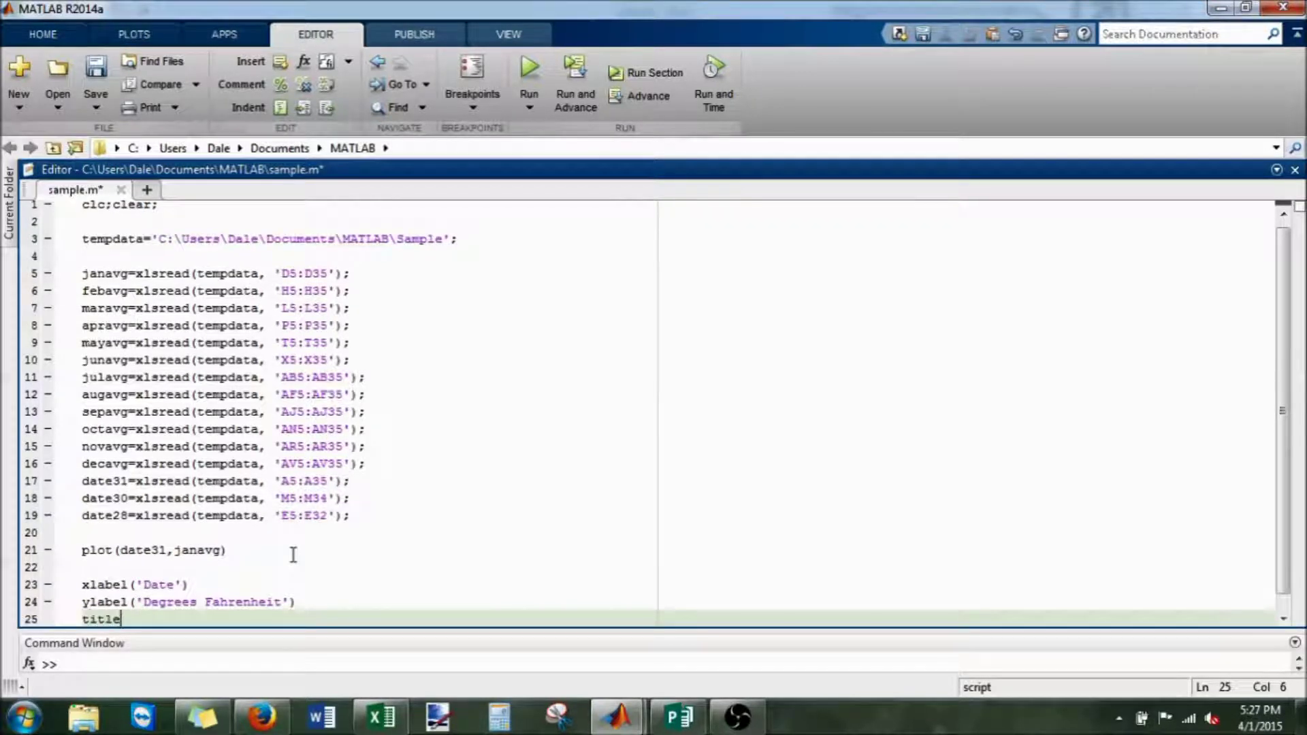
pyautogui.write('(')
pyautogui.write("'Month")
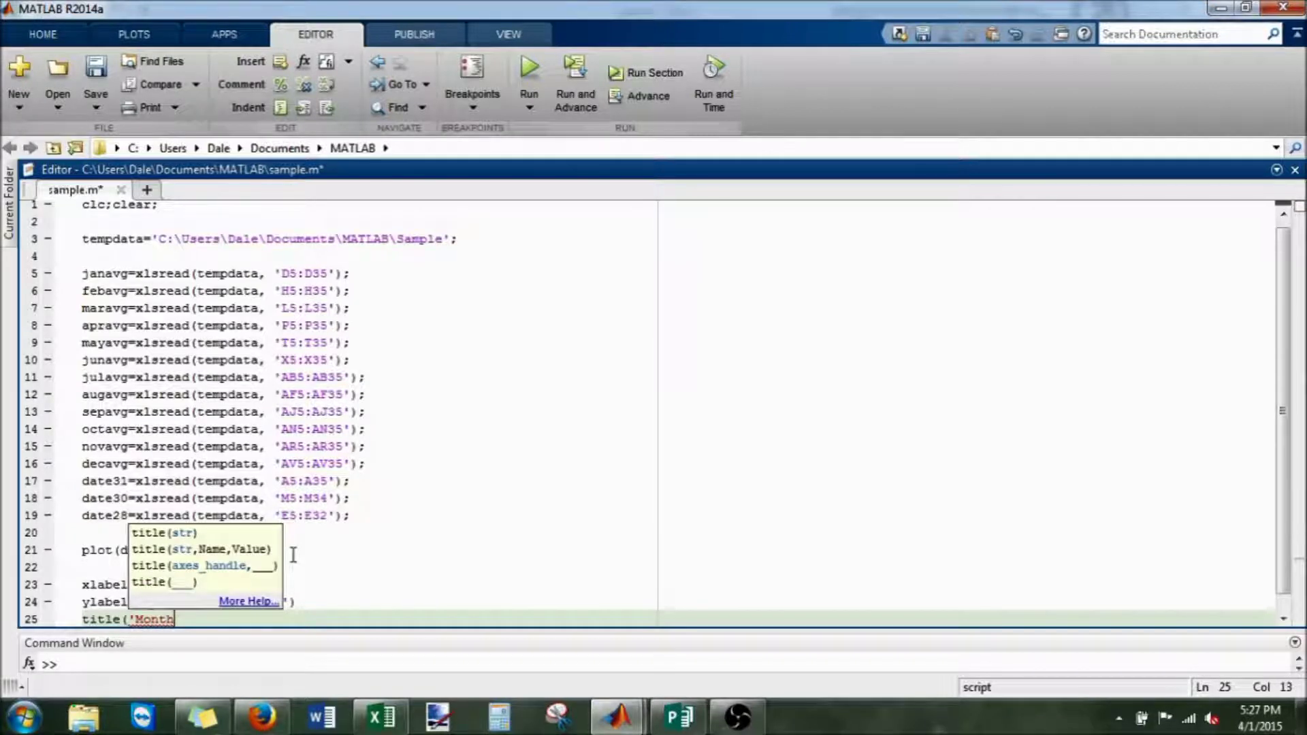
pyautogui.write('ly Average')
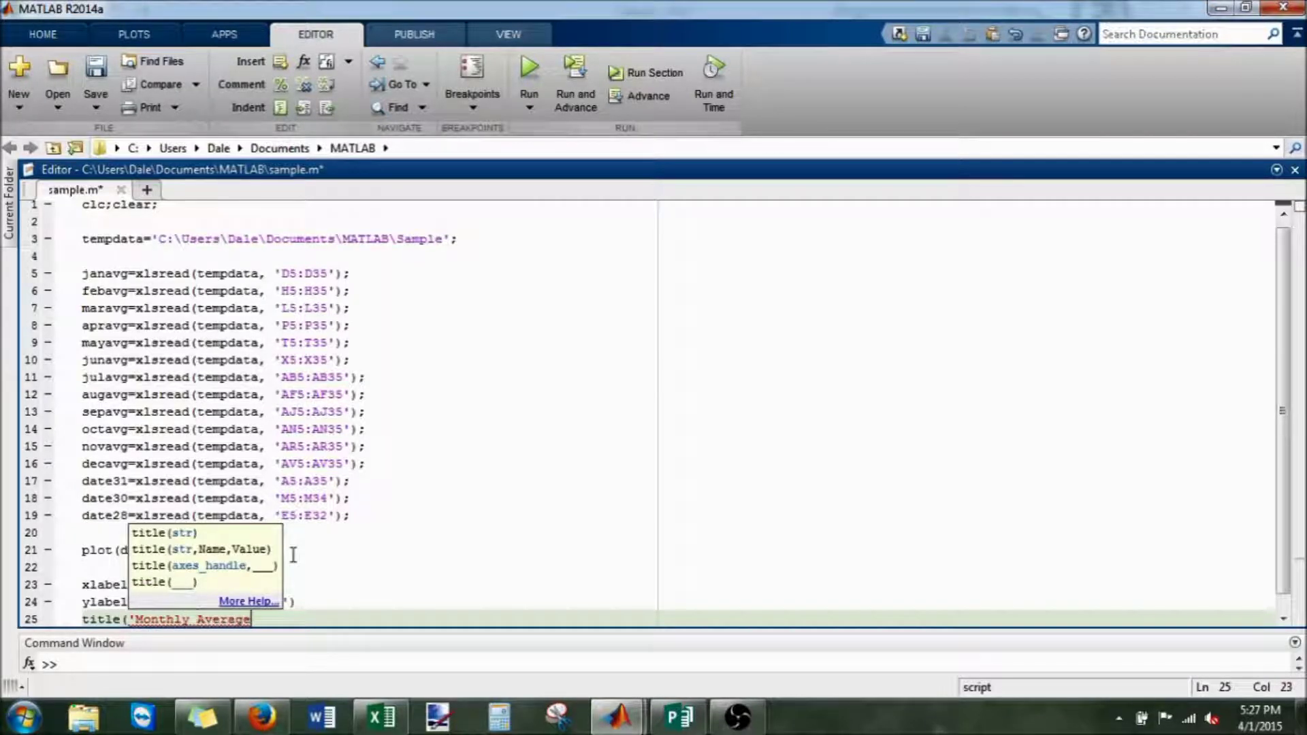
pyautogui.write(' Temperature')
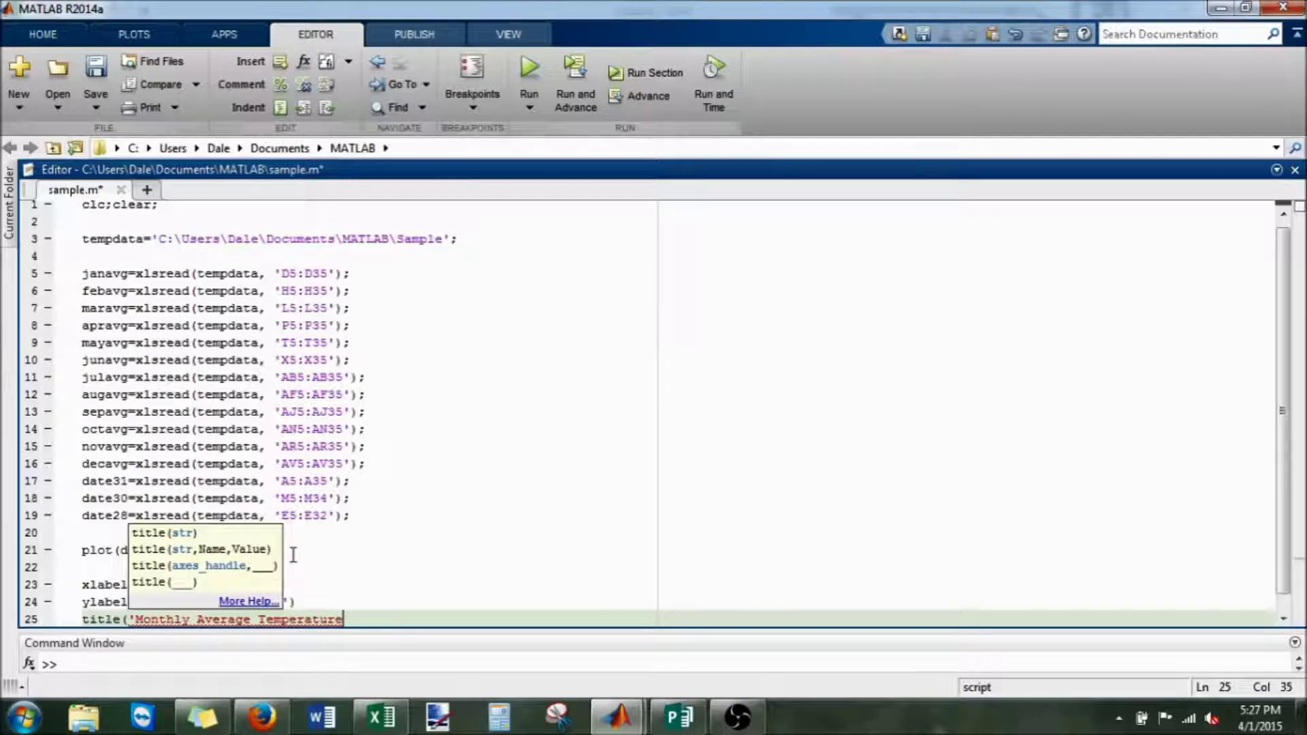
pyautogui.write('s')
pyautogui.write("')")
pyautogui.press('Return')
pyautogui.click(312, 515)
# Add hold on and plot(date31, julavg) for July, then save sample.m
pyautogui.press('Return')
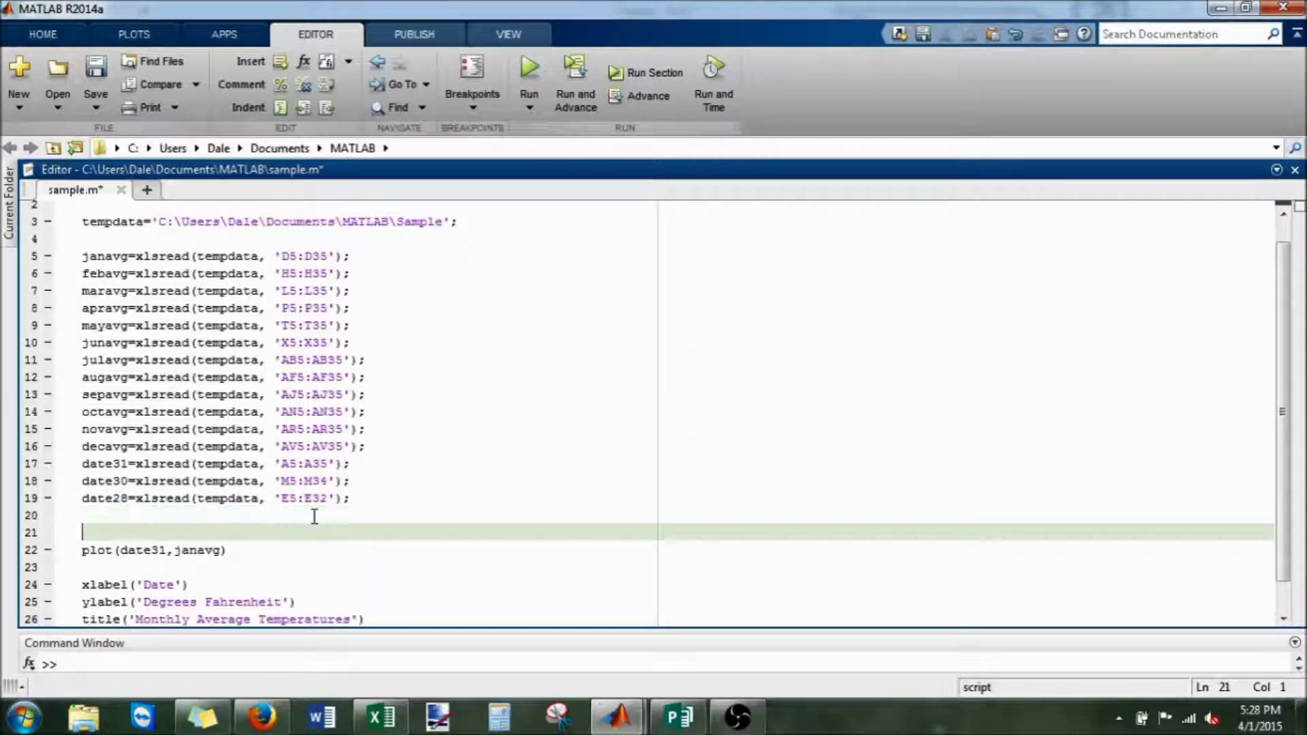
pyautogui.write('hold on')
pyautogui.scroll(-1, 315, 515)
pyautogui.click(179, 603)
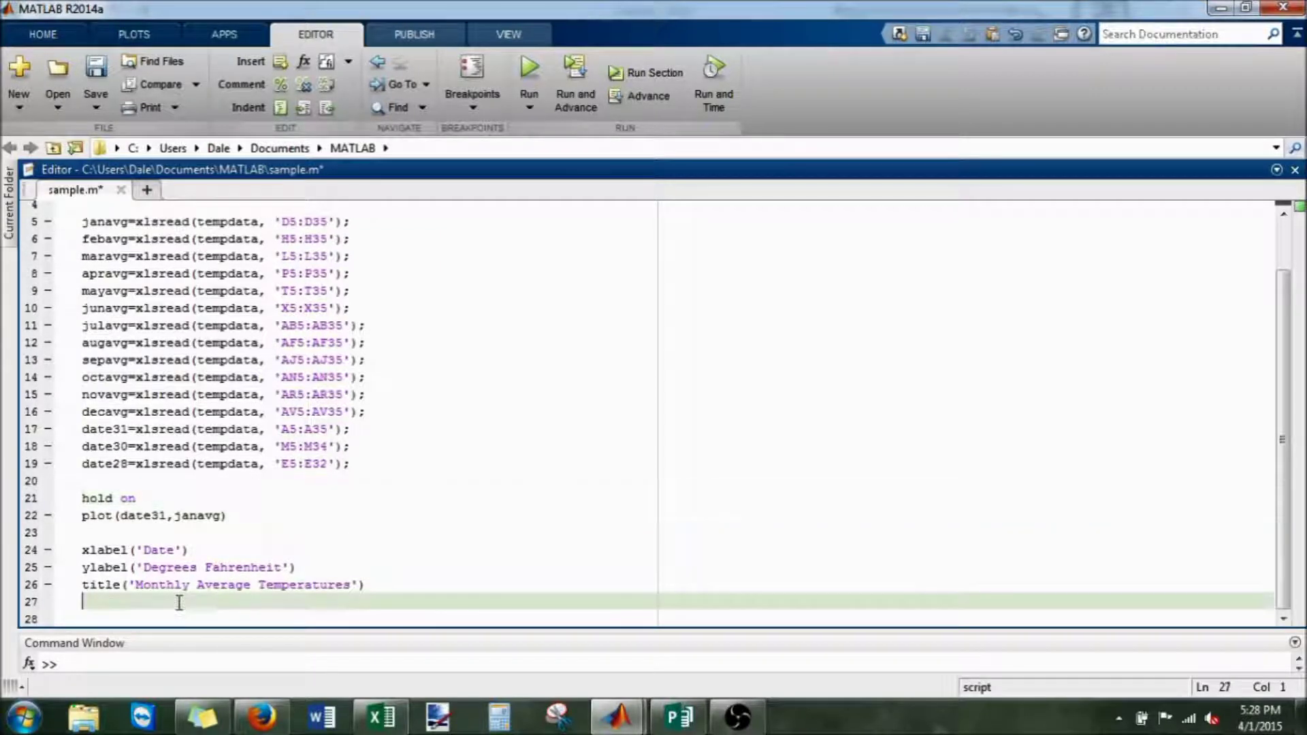
pyautogui.click(154, 532)
pyautogui.write('plot')
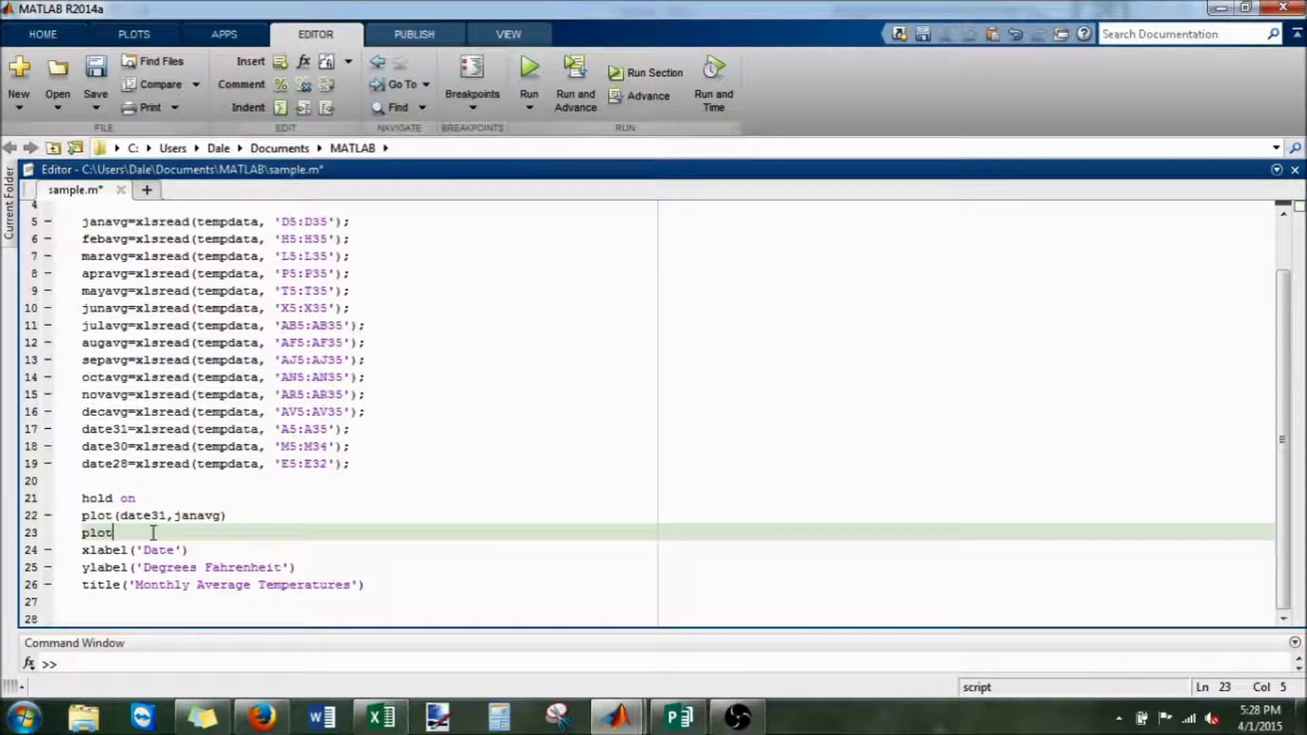
pyautogui.write('(dat')
pyautogui.write('e3')
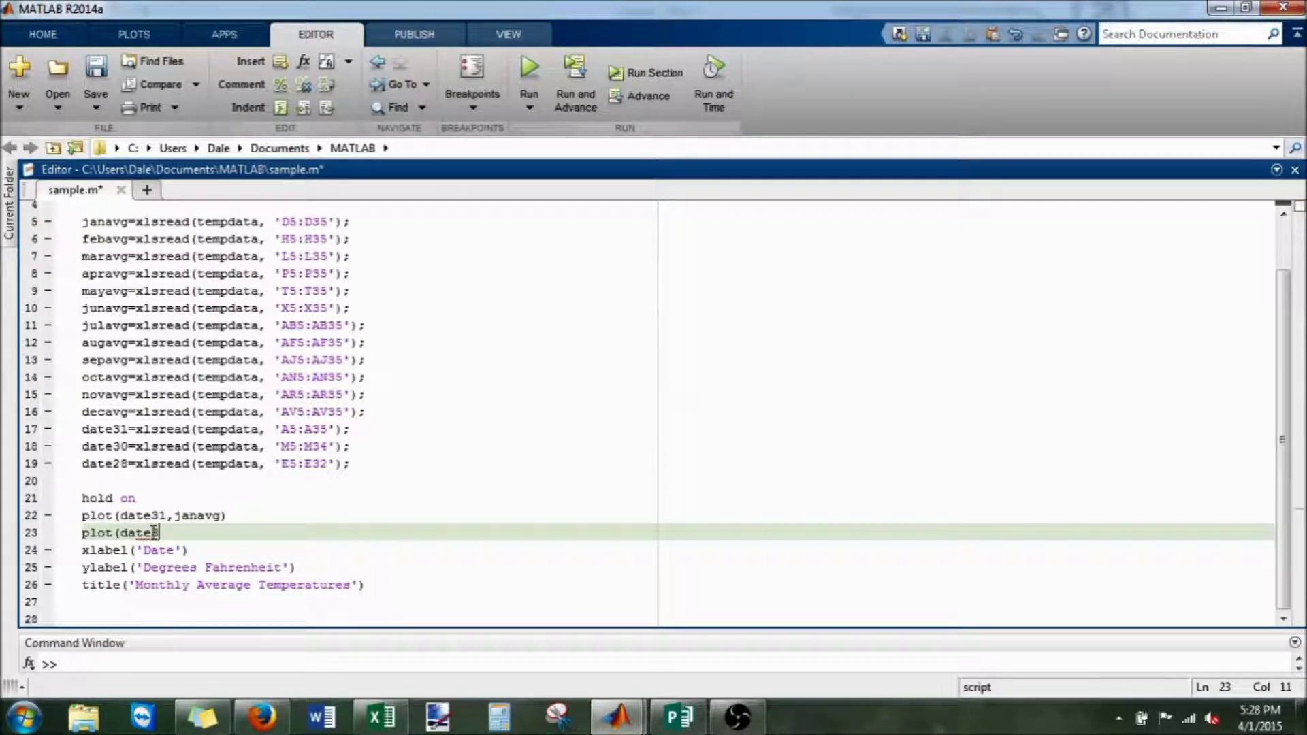
pyautogui.write('1, julavg)')
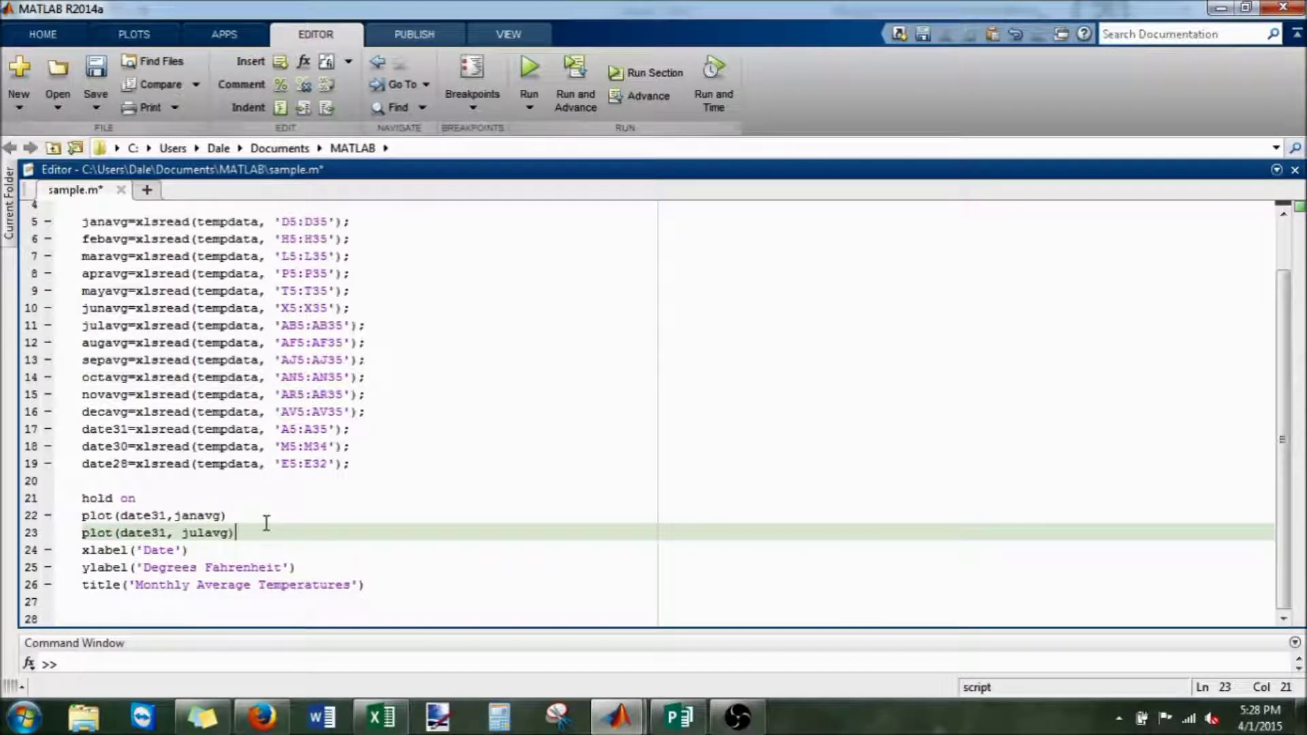
pyautogui.press('Return')
pyautogui.hotkey('ctrl', 's')
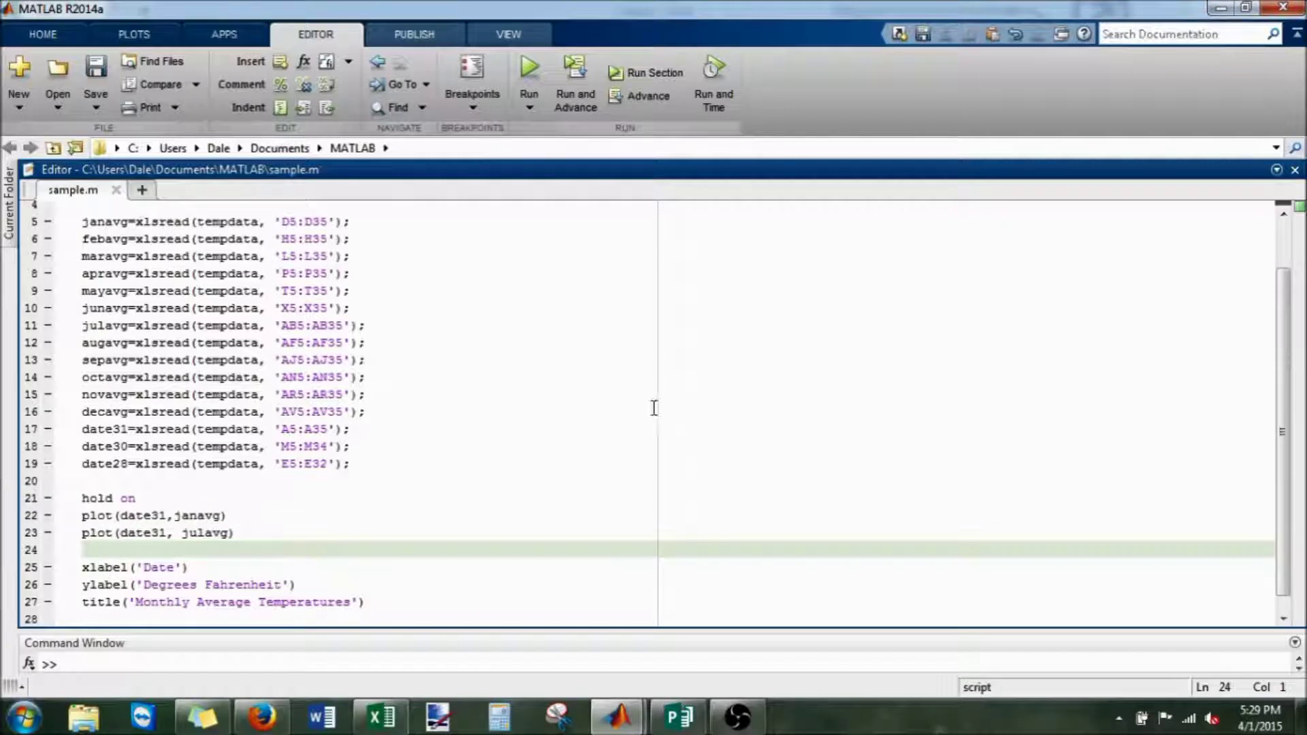
pyautogui.scroll(-1, 330, 572)
pyautogui.click(421, 595)
# Add legend('January', 'July') as the script's last line
pyautogui.press('Return')
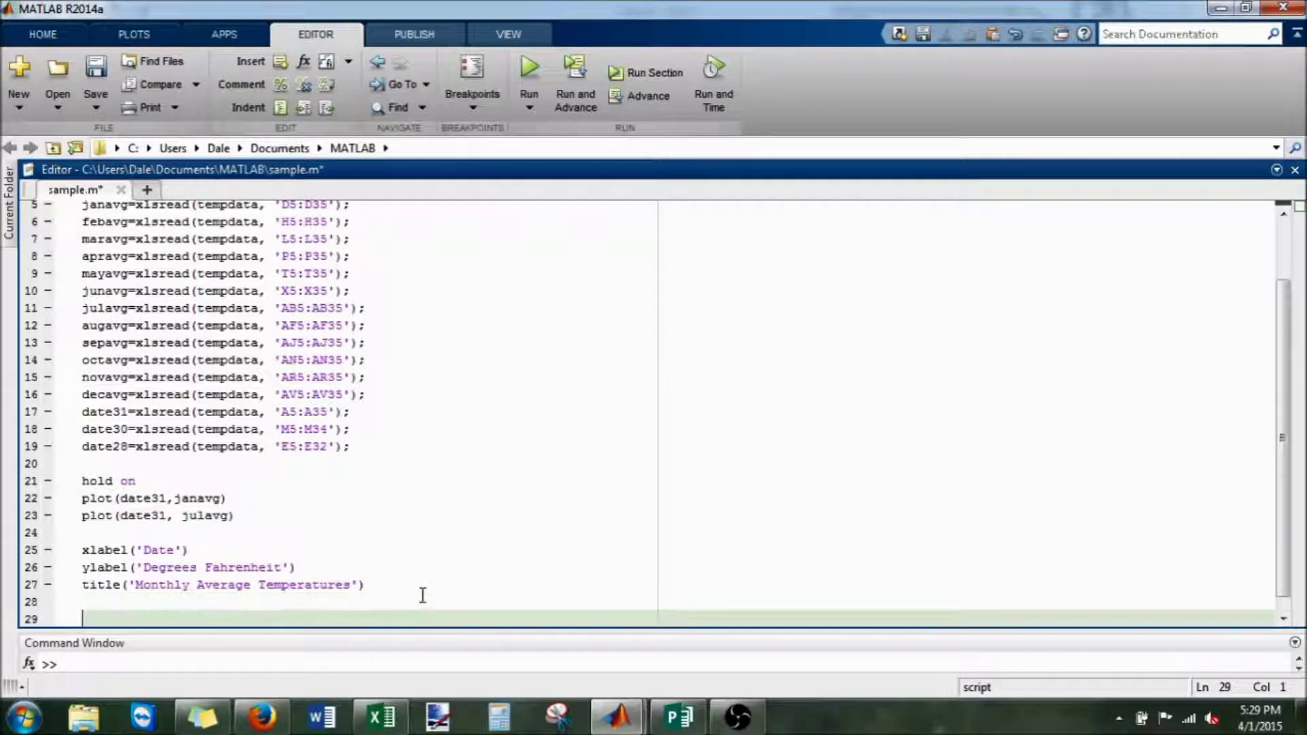
pyautogui.write('legend(')
pyautogui.write("'January")
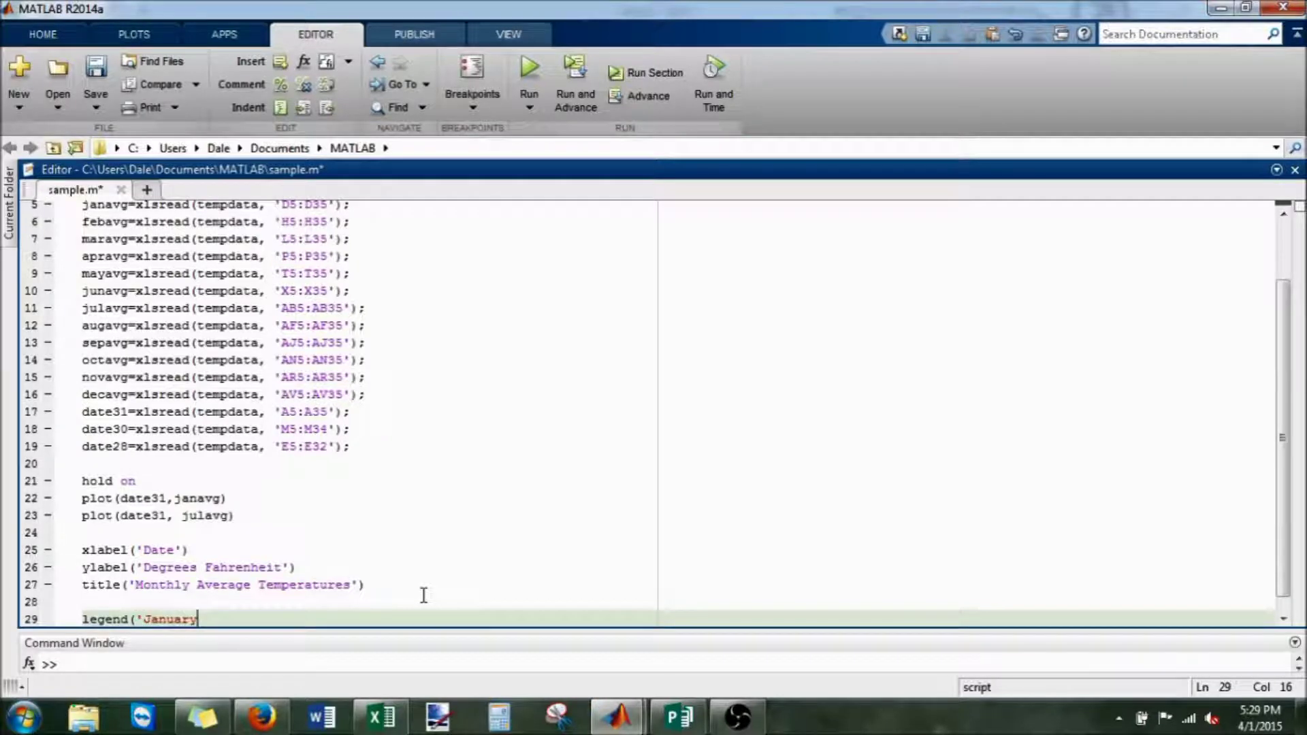
pyautogui.write("'")
pyautogui.write(',')
pyautogui.write(" 'July'")
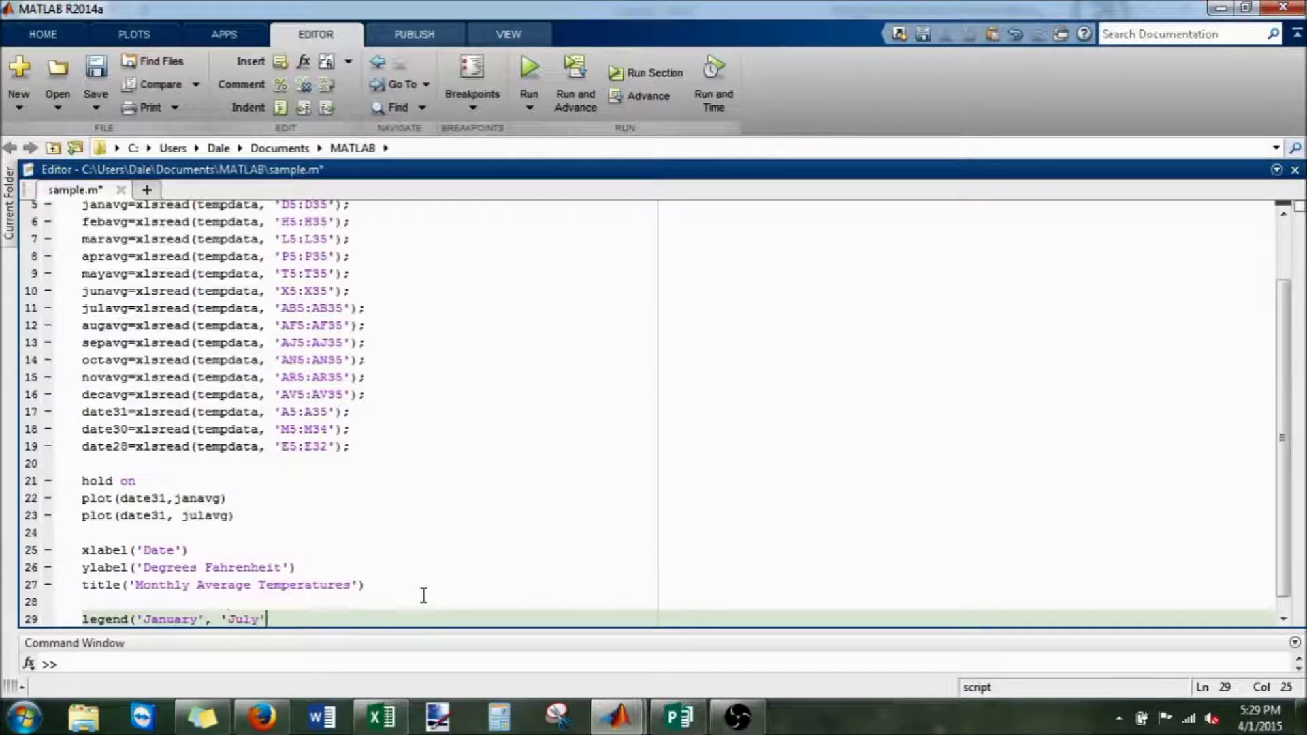
pyautogui.write(')')
pyautogui.click(224, 500)
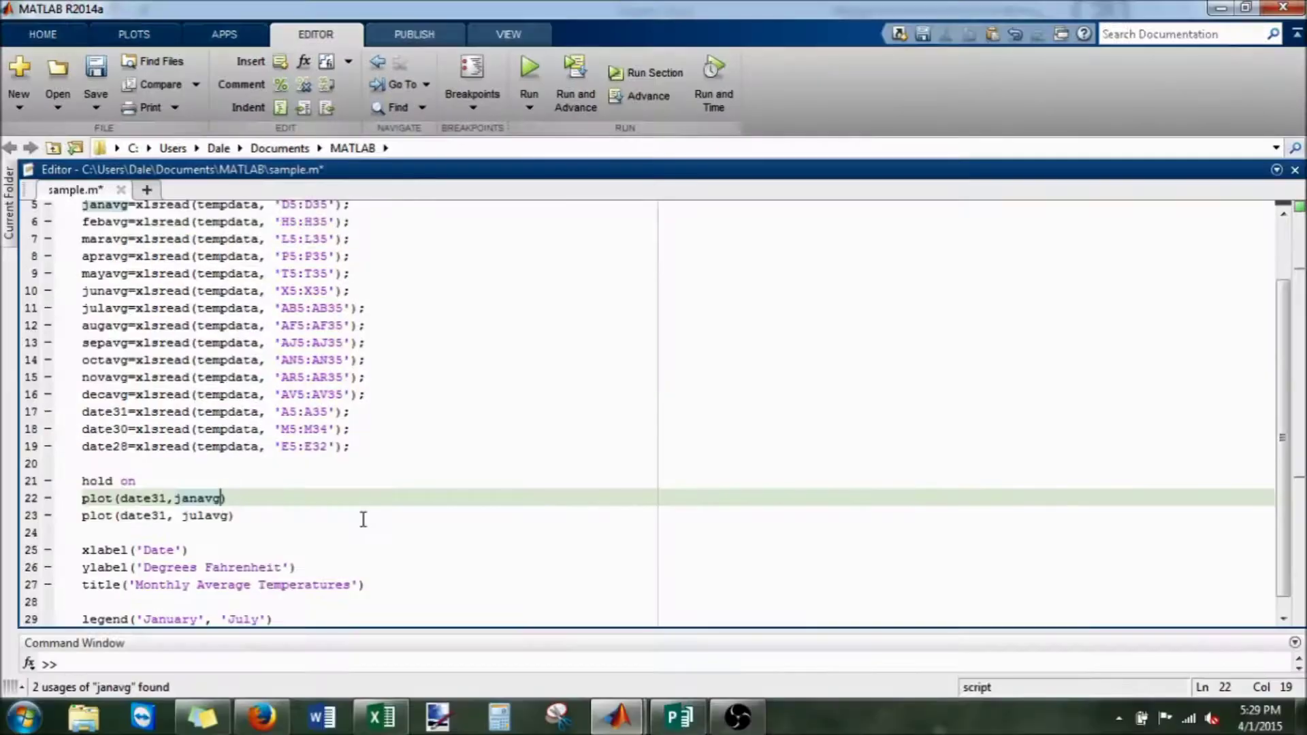
pyautogui.write(',')
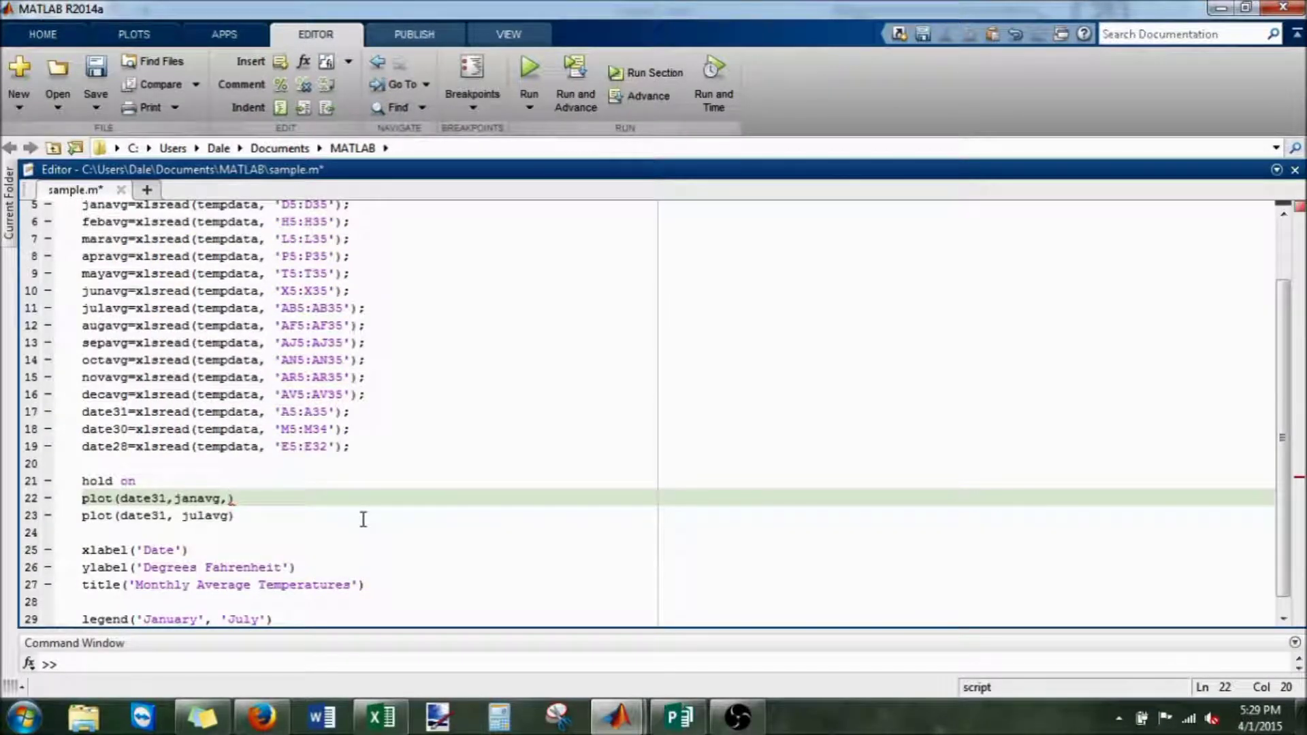
pyautogui.write("':")
pyautogui.write("b'")
# Style January as ':b' and July as '+r', then save the script
pyautogui.click(228, 516)
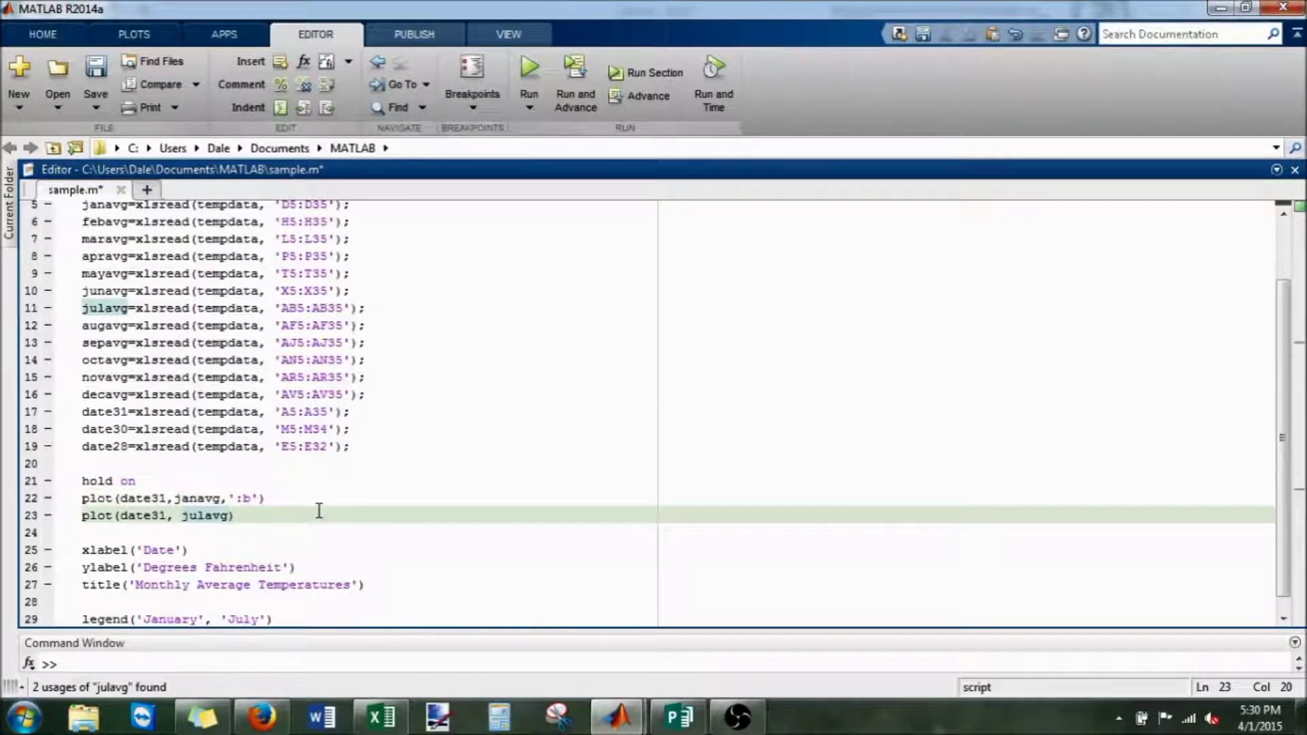
pyautogui.write(",'+r'")
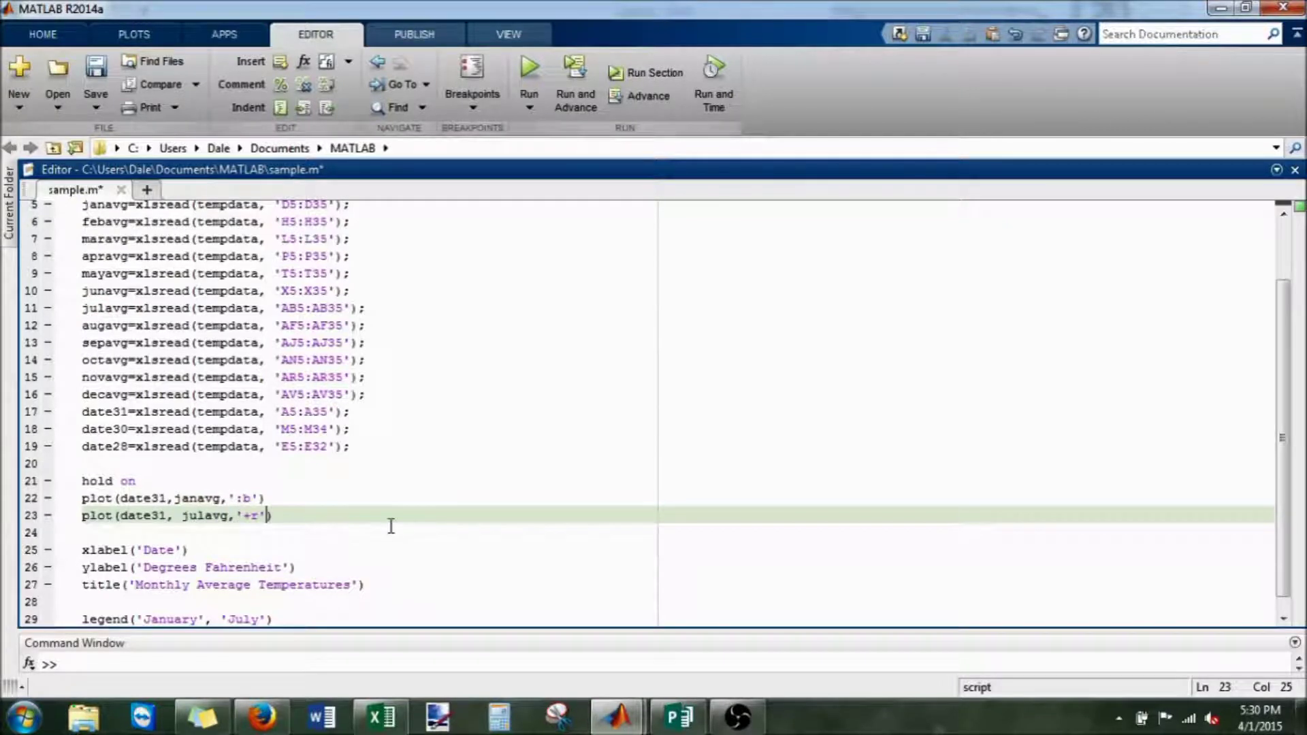
pyautogui.click(347, 616)
pyautogui.hotkey('ctrl', 's')
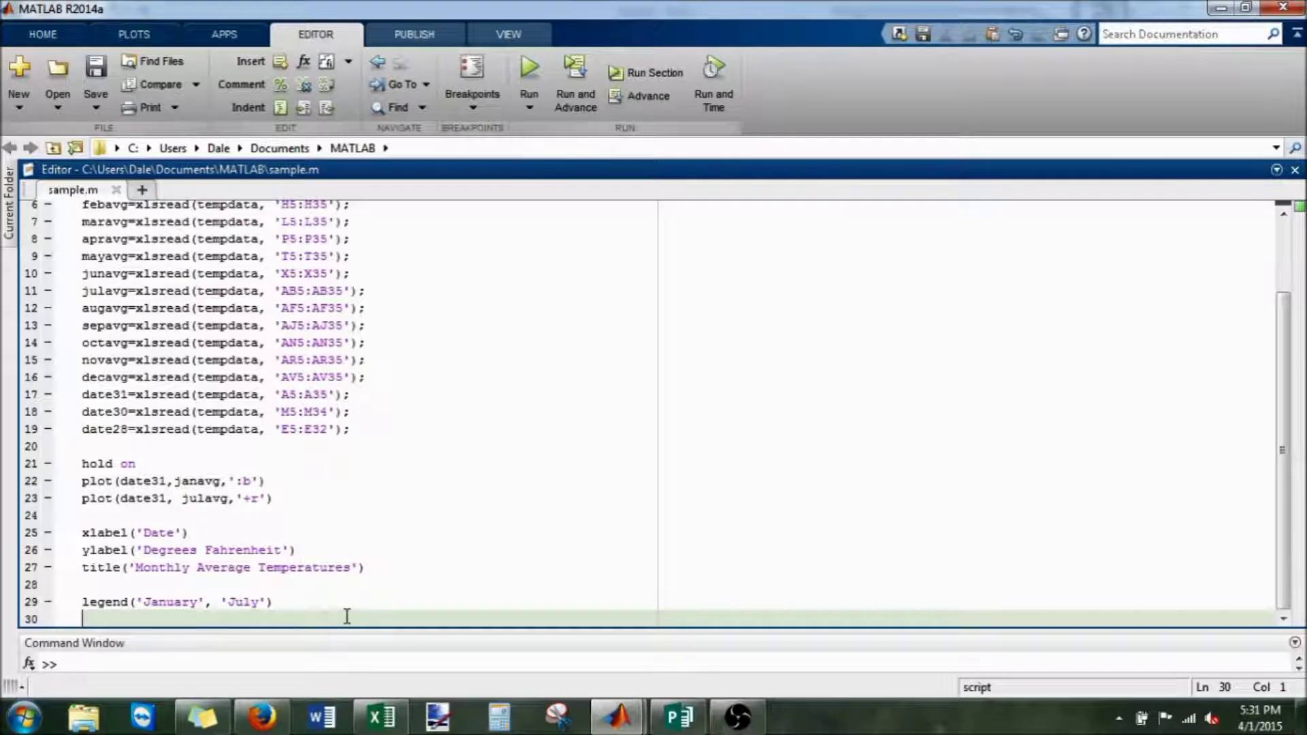
pyautogui.write('set')
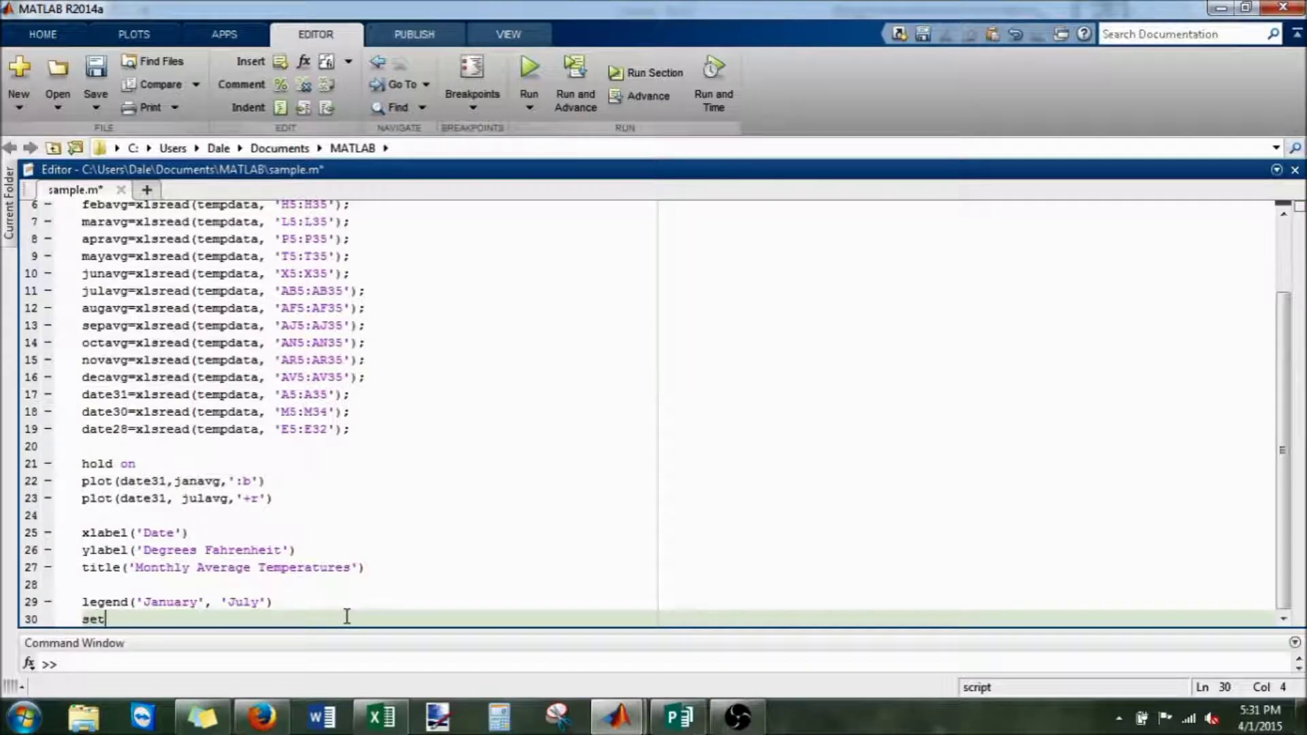
pyautogui.write('(gca')
pyautogui.write(",'xt")
pyautogui.write("ick'")
pyautogui.write(',1:')
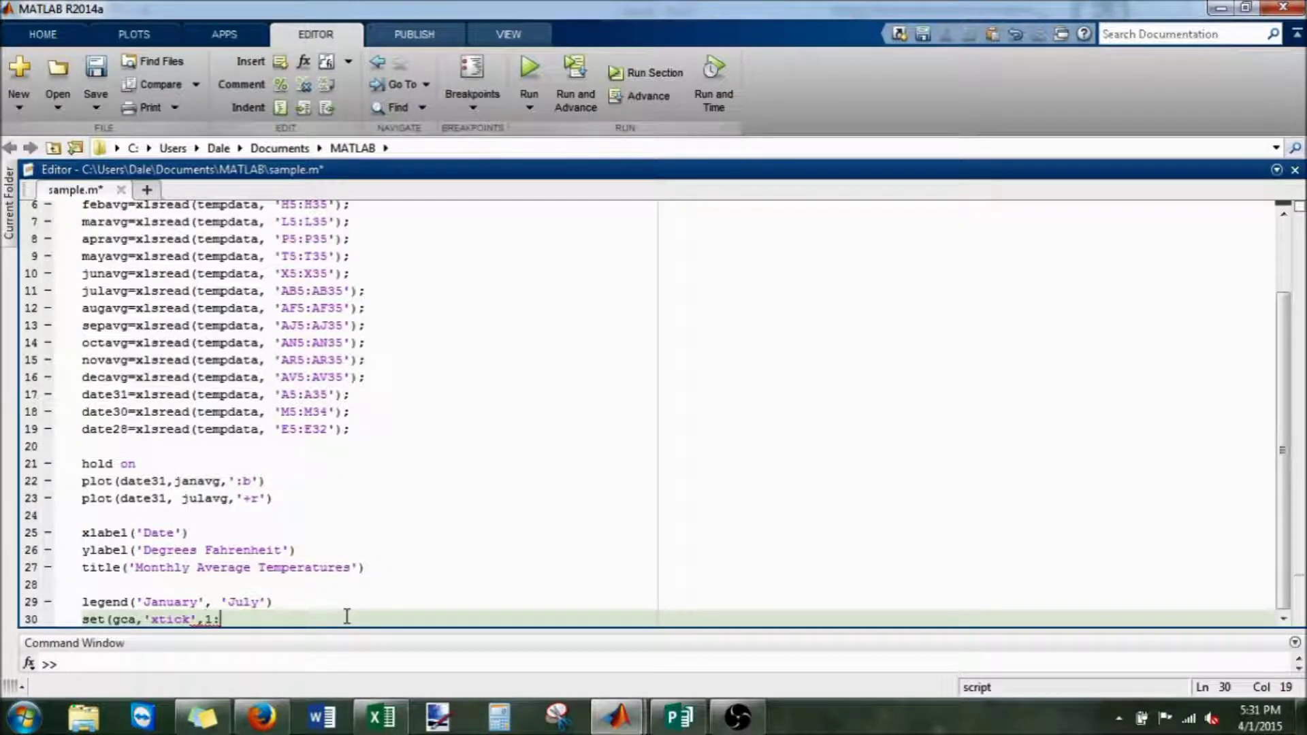
pyautogui.write('5:31')
pyautogui.write(')')
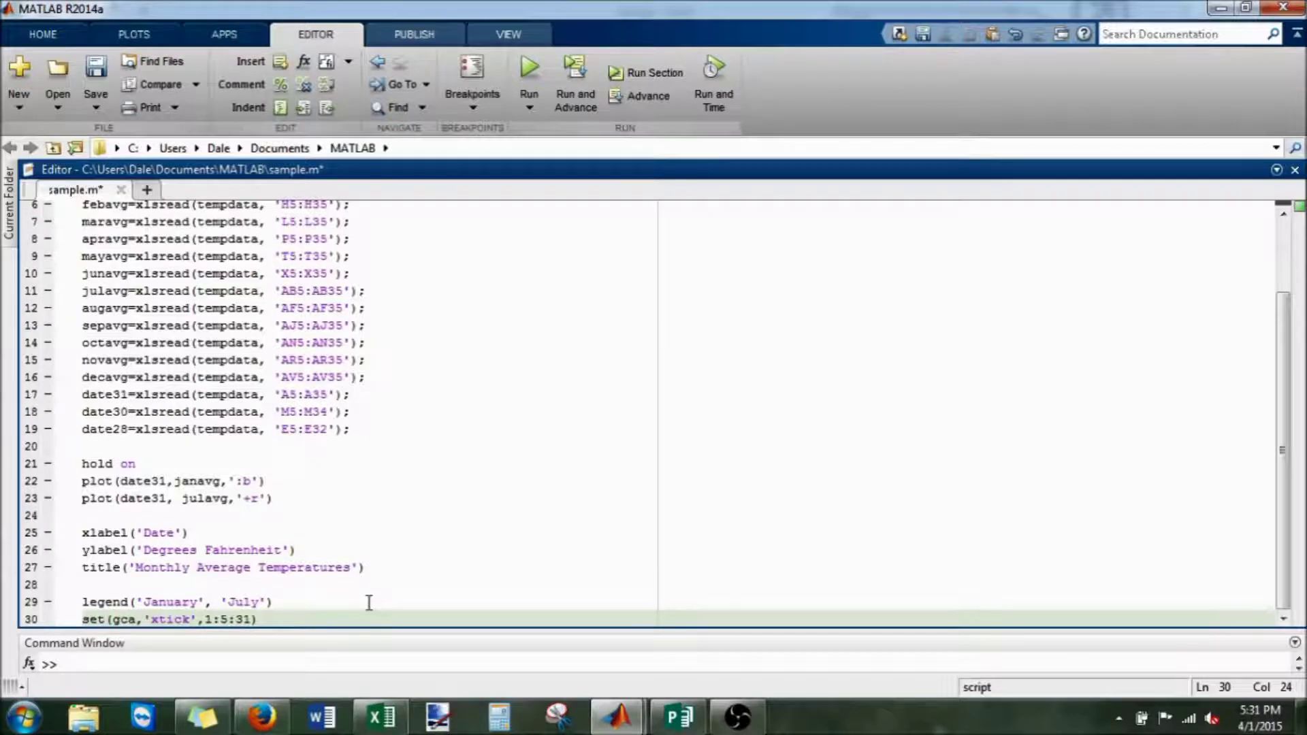
# Add set(gca,'xtick',1:5:31) for ticks every 5 days, then rerun the script
pyautogui.press('Return')
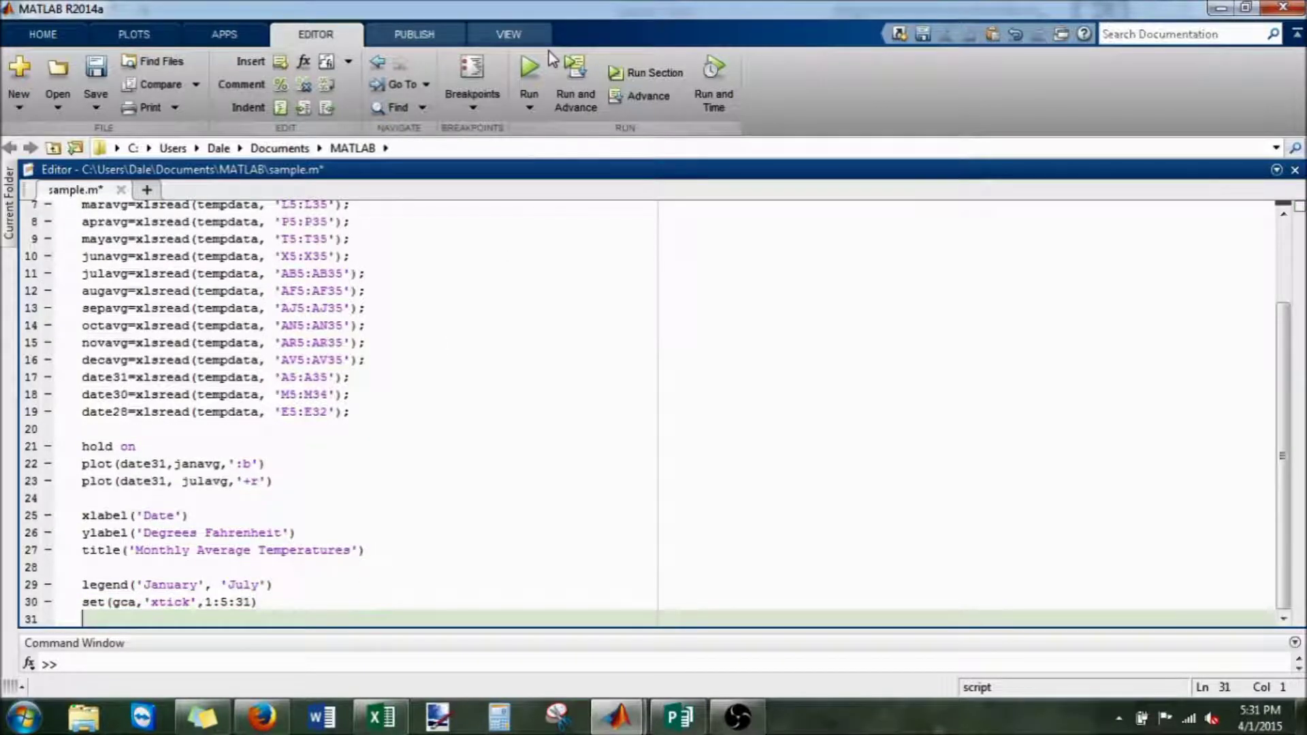
pyautogui.click(539, 72)
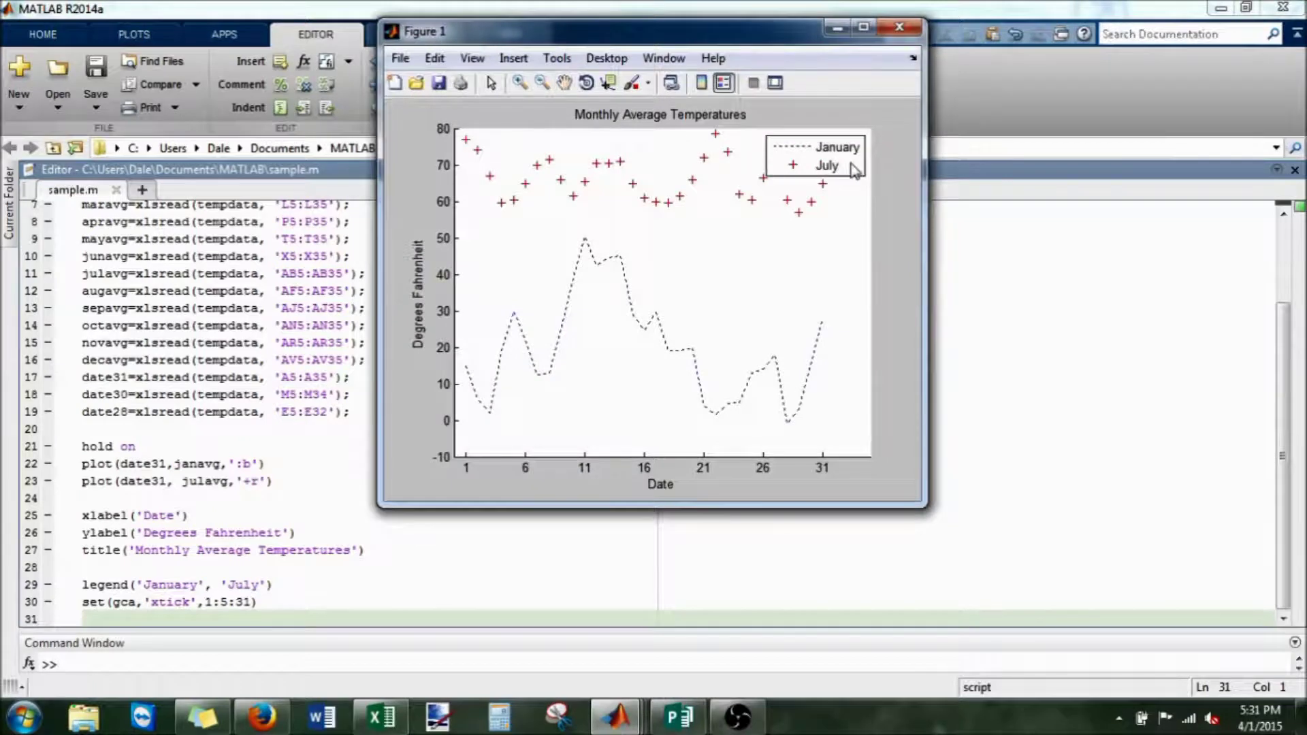
# Move the Figure 1 legend off the July markers, then close the figure
pyautogui.moveTo(850, 165); pyautogui.dragTo(852, 278)
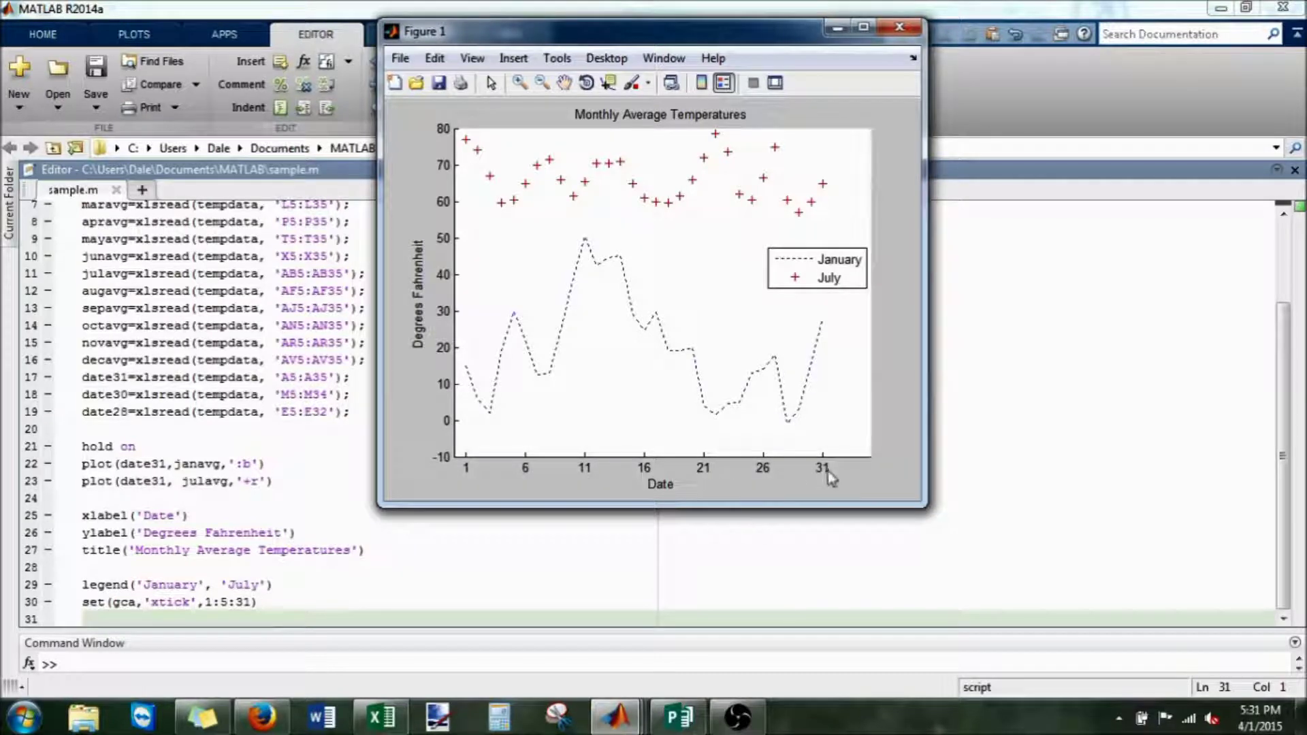
pyautogui.click(899, 28)
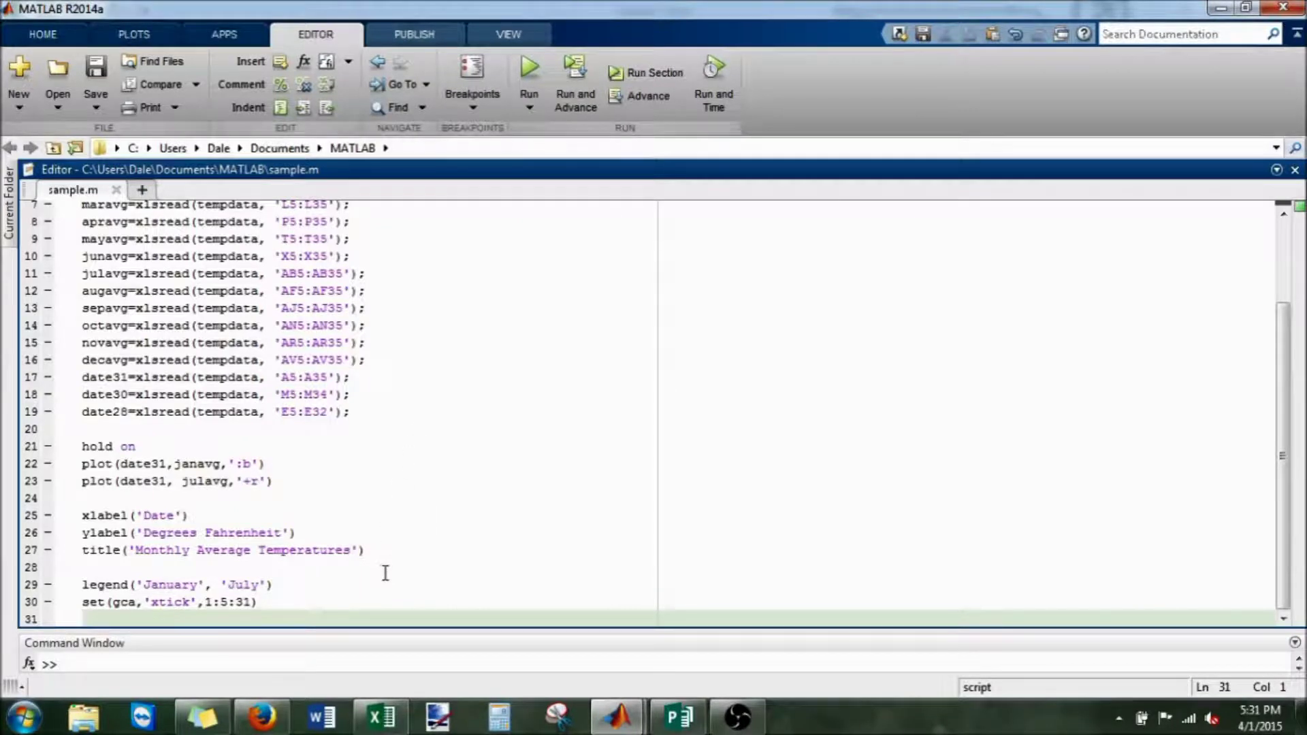
# Add plot(date31, augavg, 'b') beside February's green plot in figure two, then run the script
pyautogui.press('Return')
pyautogui.write('h')
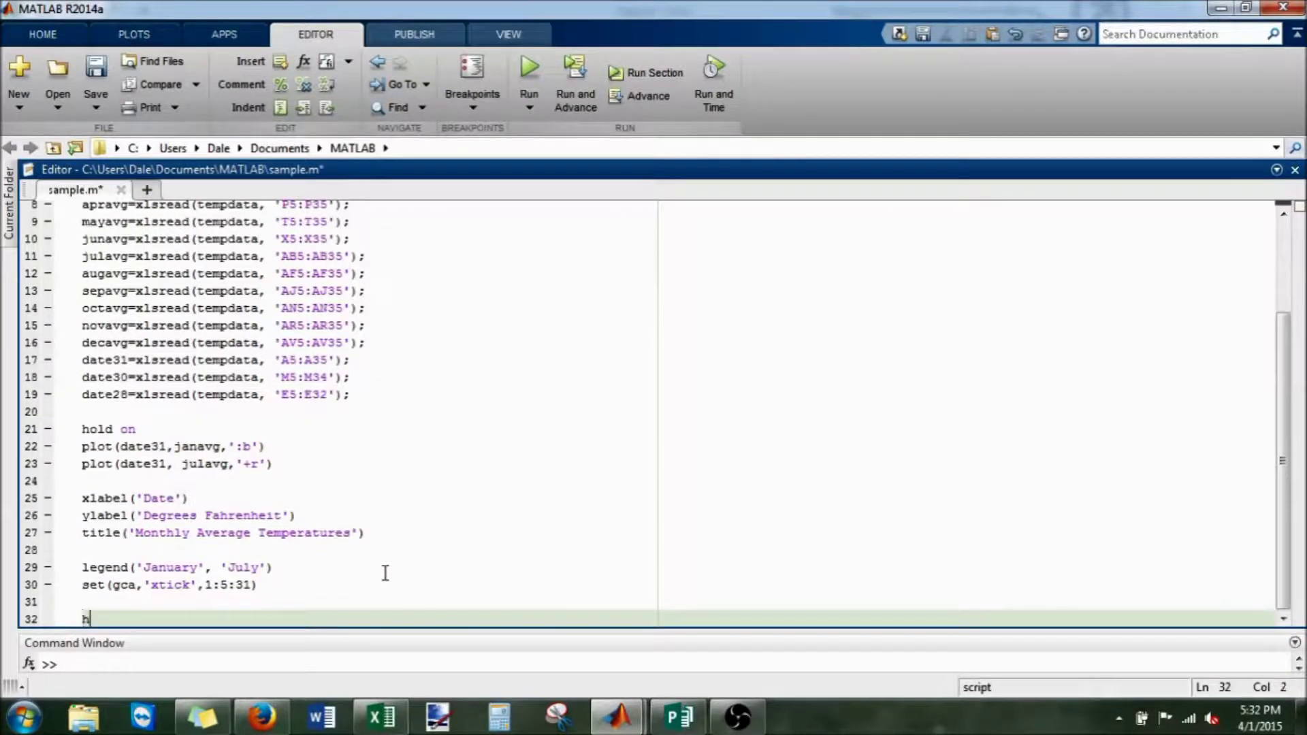
pyautogui.write('old off')
pyautogui.press('Return')
pyautogui.write('f')
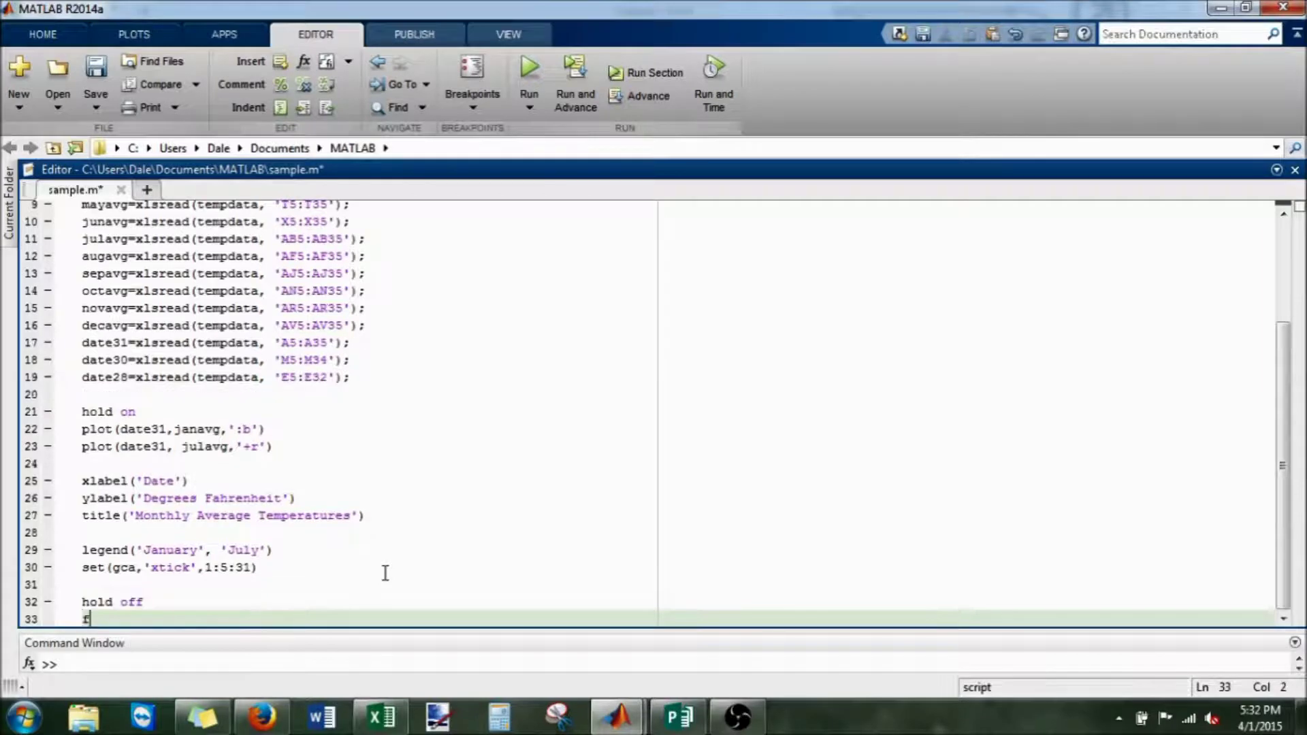
pyautogui.write('i')
pyautogui.press('BackSpace')
pyautogui.write('igure')
pyautogui.press('Return')
pyautogui.write('hold on')
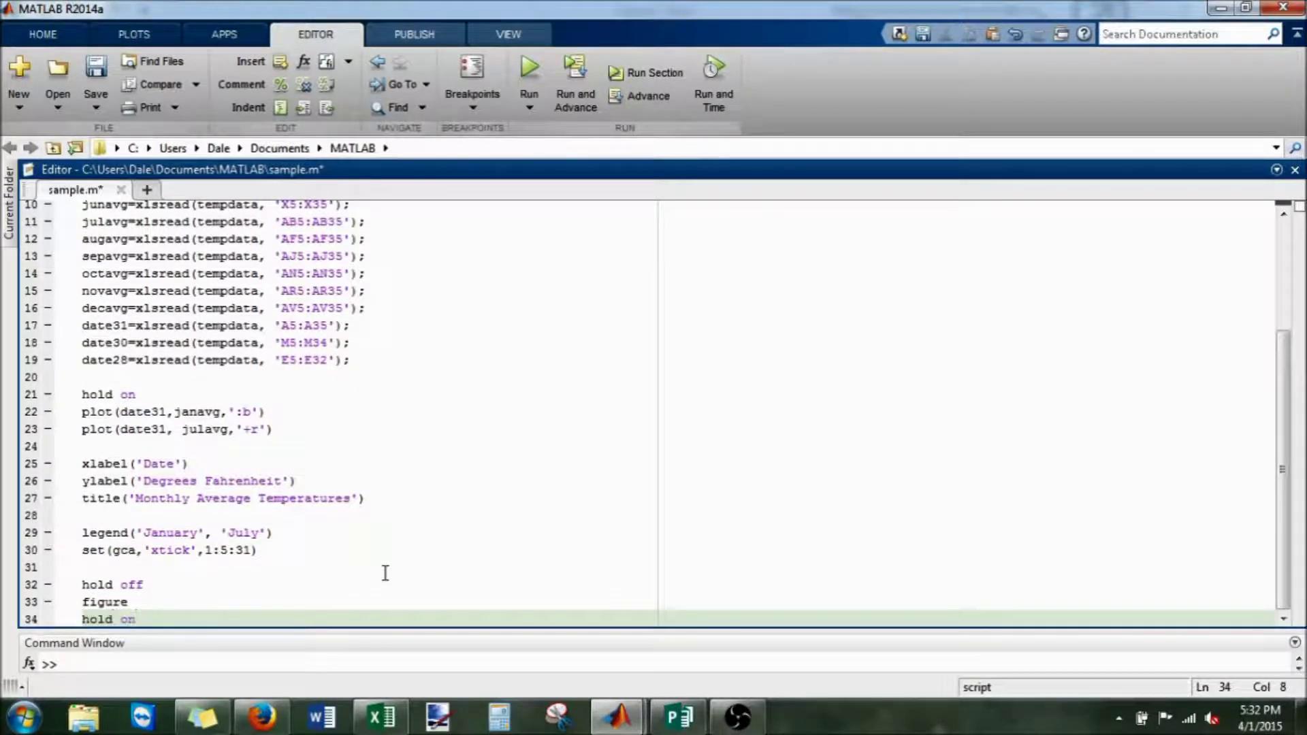
pyautogui.press('Return')
pyautogui.write('plot')
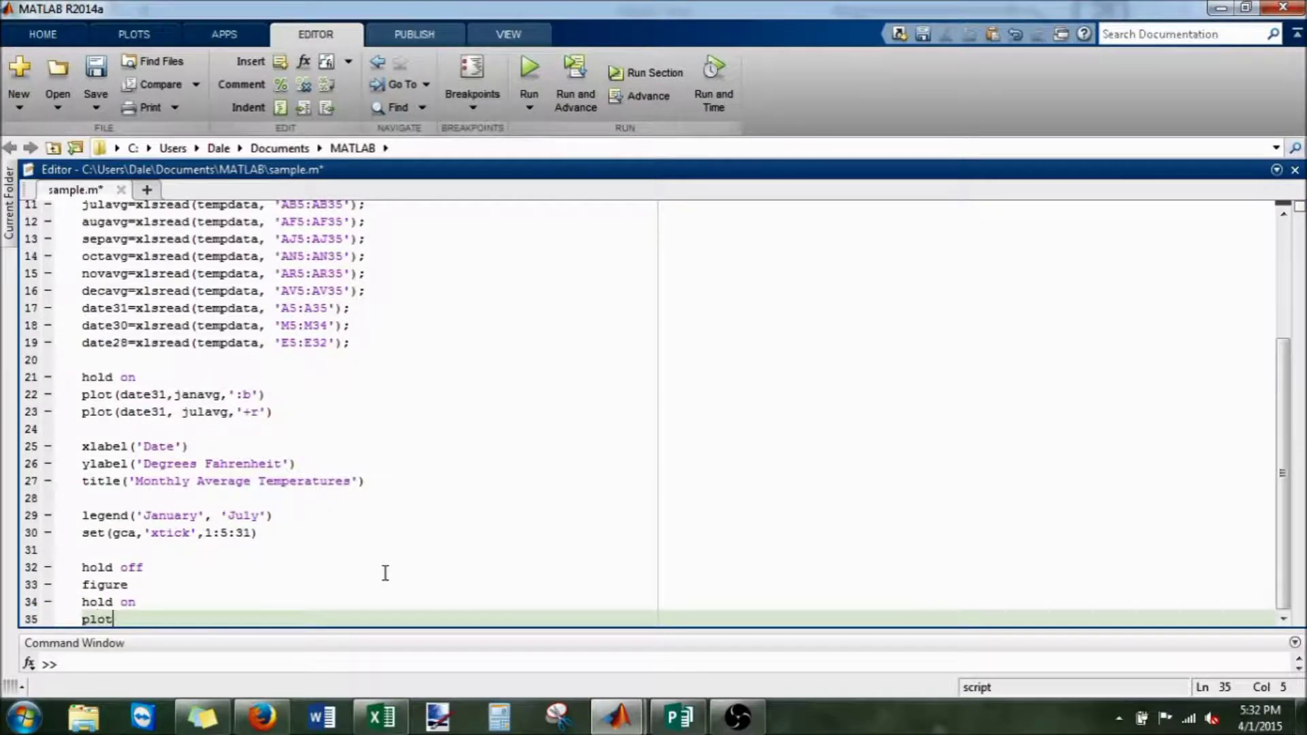
pyautogui.write('(date')
pyautogui.write('28, f')
pyautogui.write('ebavg')
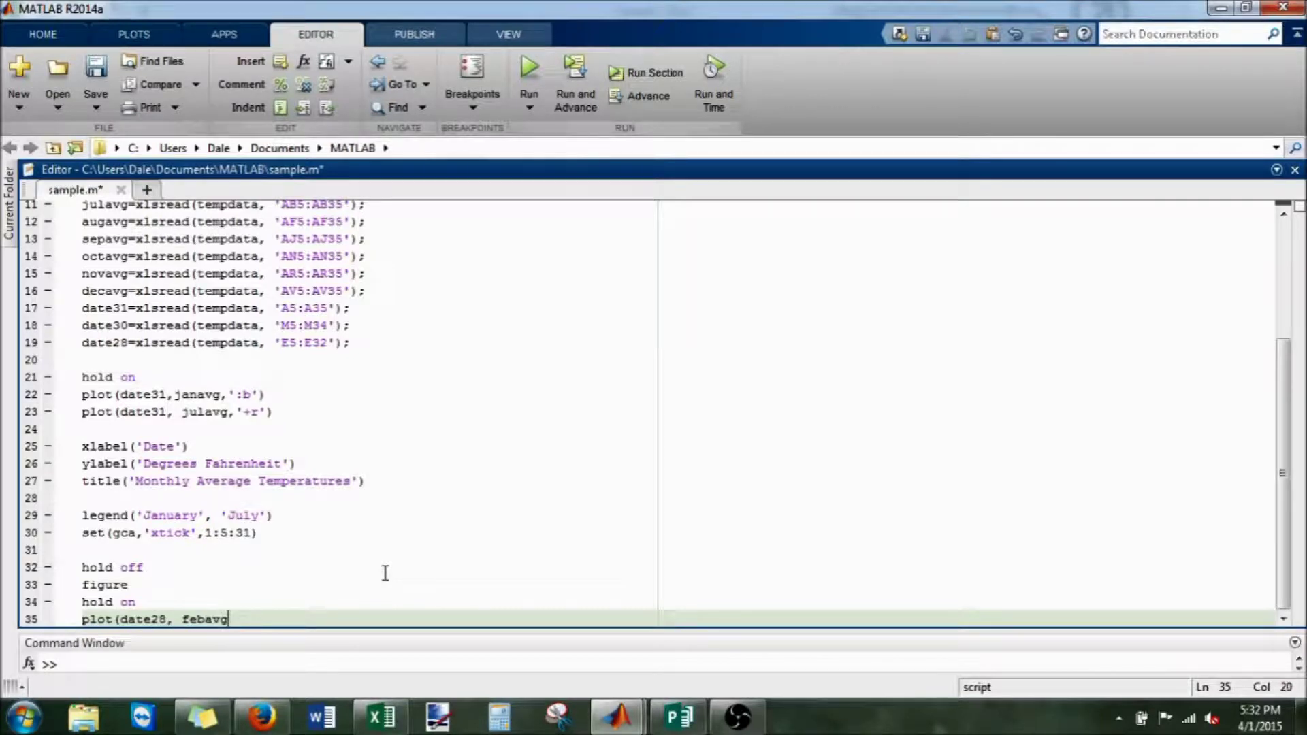
pyautogui.write(', ')
pyautogui.write("'g'")
pyautogui.write(')')
pyautogui.press('Return')
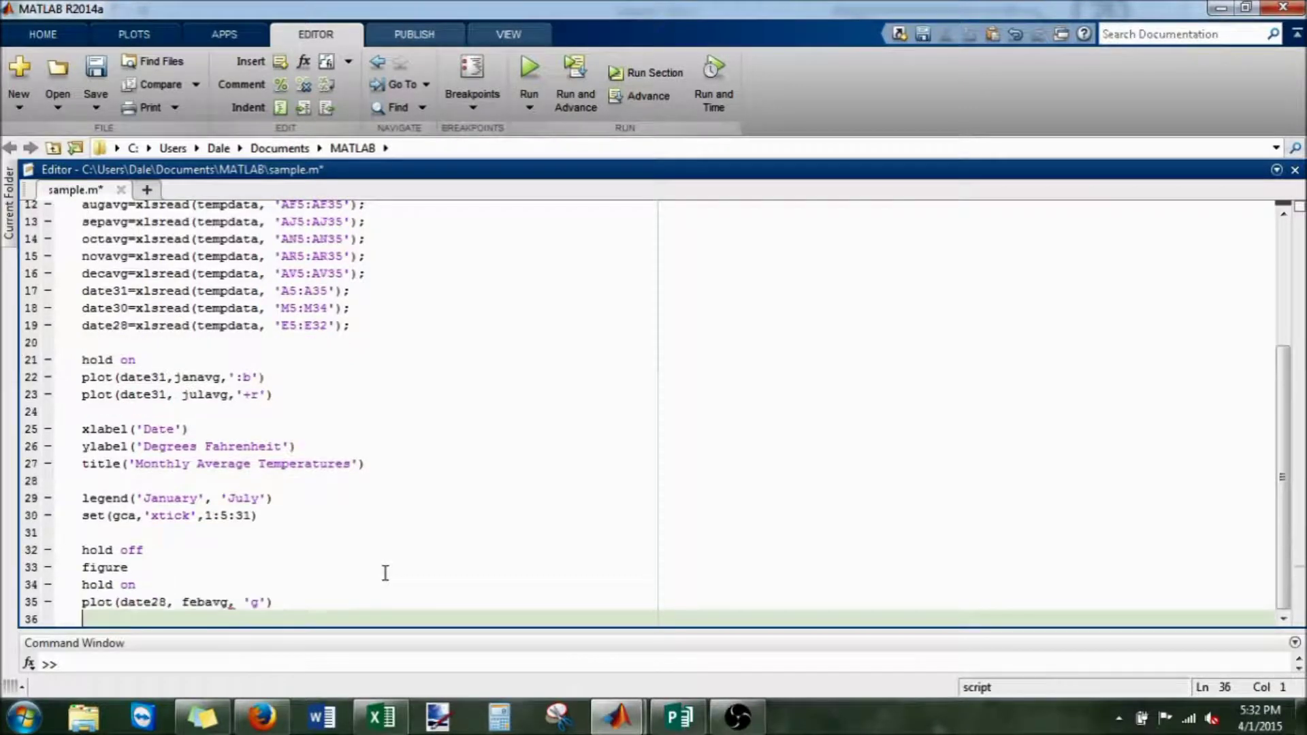
pyautogui.write('plot(da')
pyautogui.write('te31, ')
pyautogui.write('augavg')
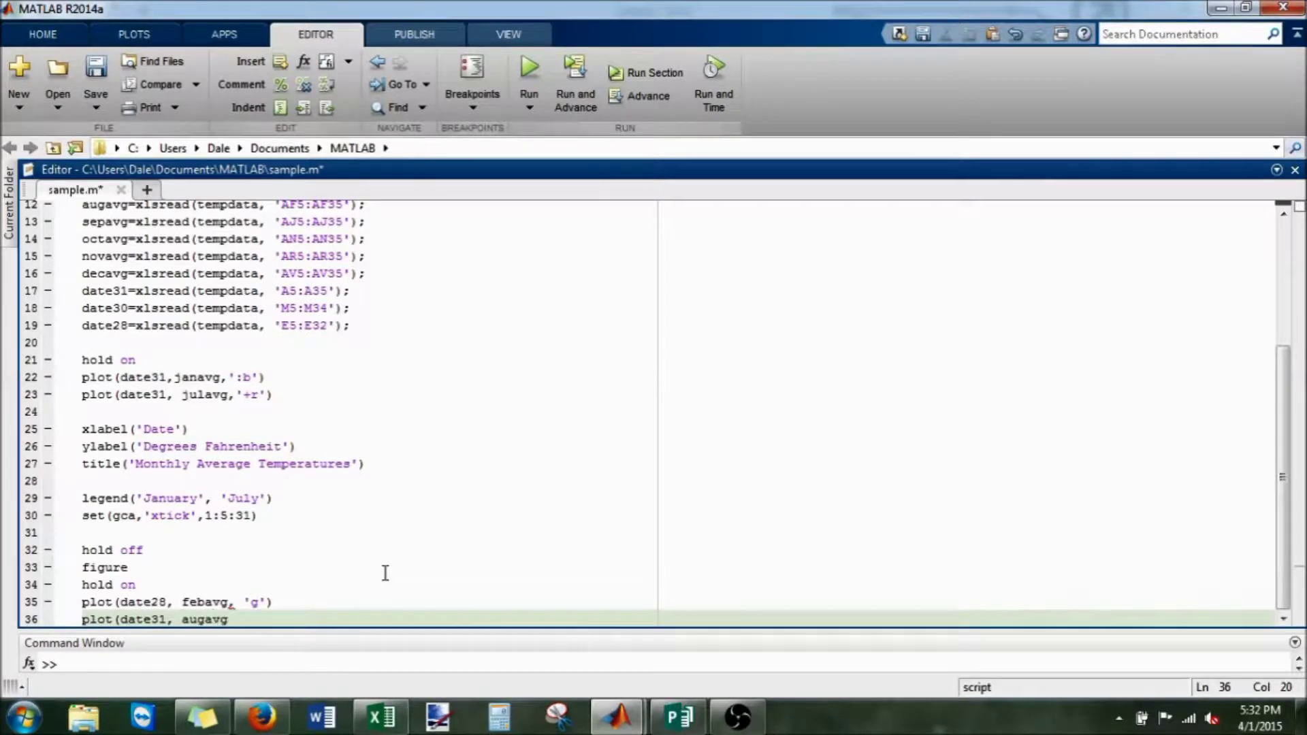
pyautogui.write(", 'b'")
pyautogui.write(')')
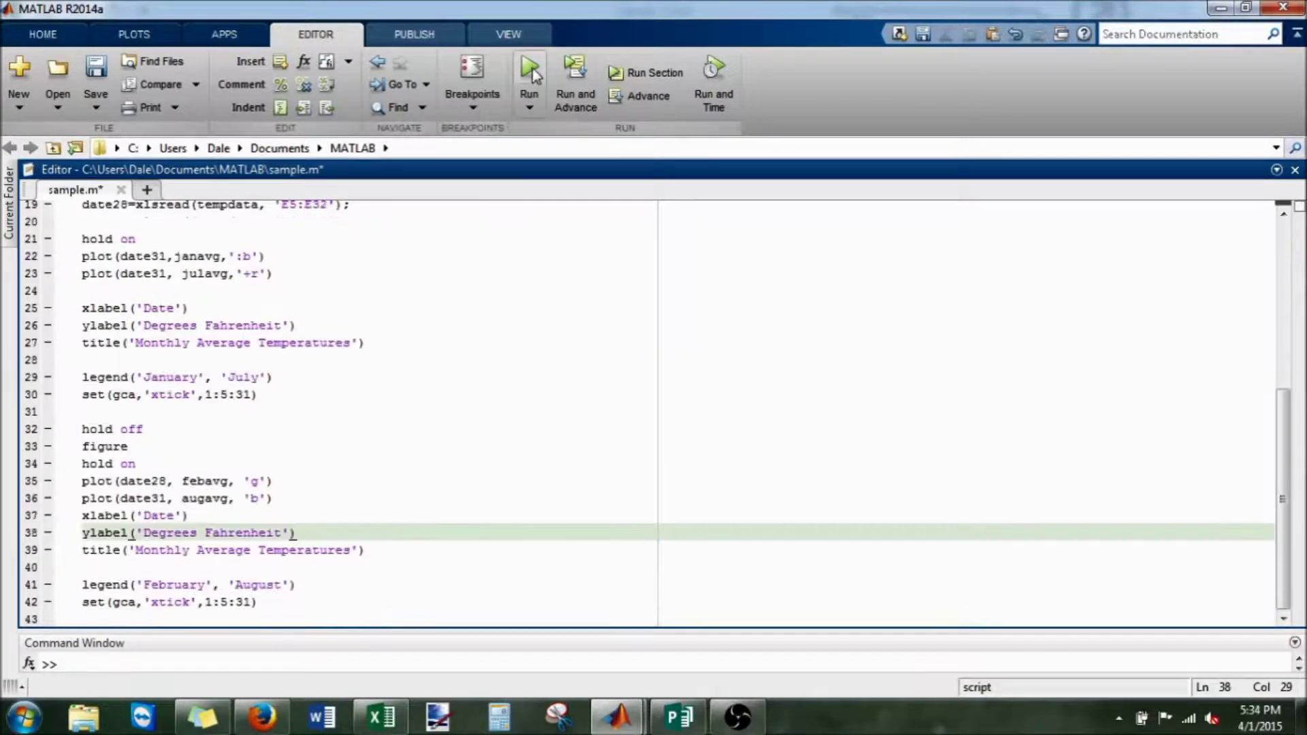
pyautogui.click(530, 66)
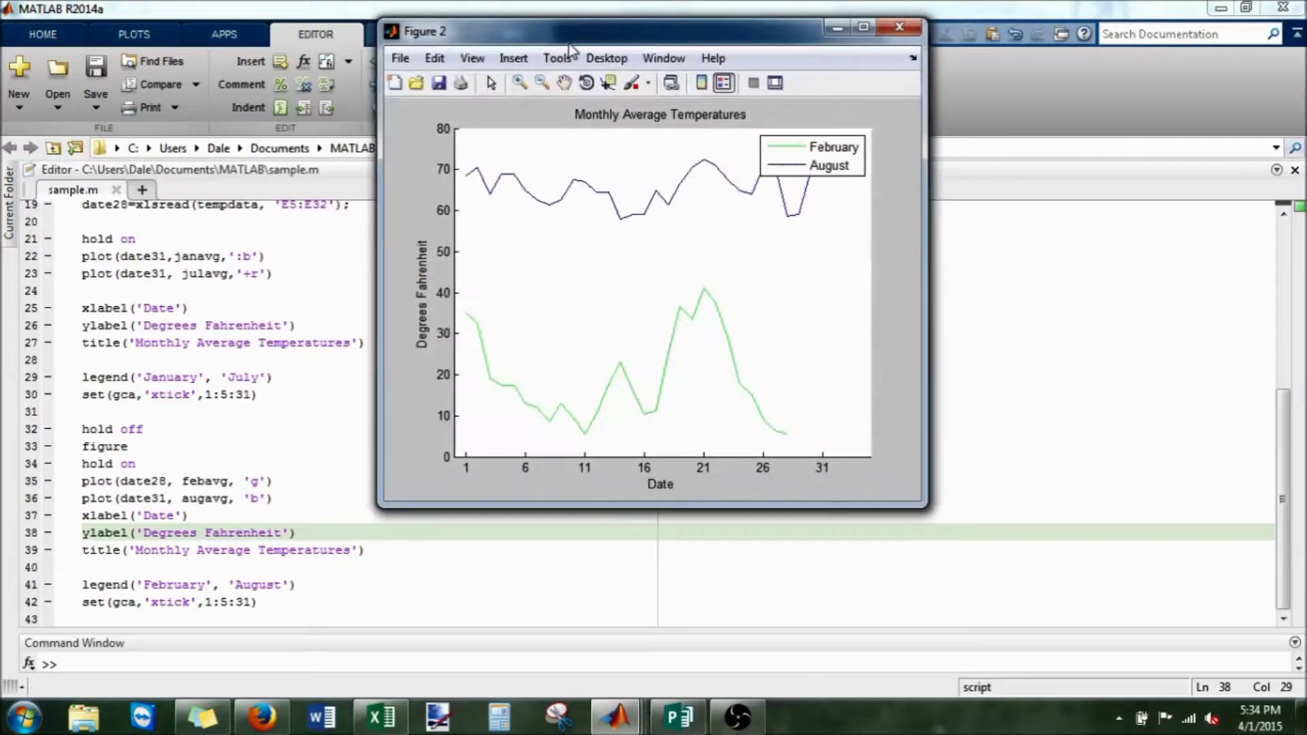
# Separate the two figures, drag both legends down to mid-right, and close the February/August figure
pyautogui.moveTo(569, 44); pyautogui.dragTo(906, 54)
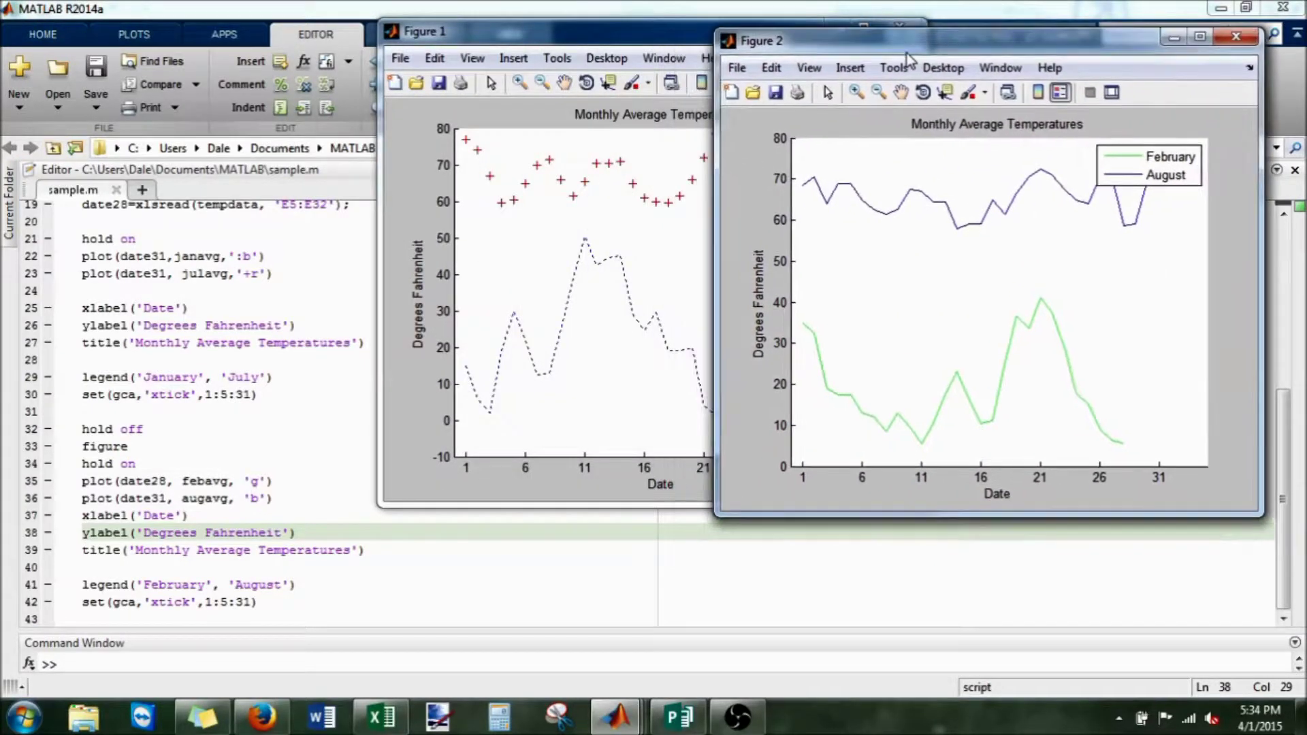
pyautogui.moveTo(653, 47); pyautogui.dragTo(422, 54)
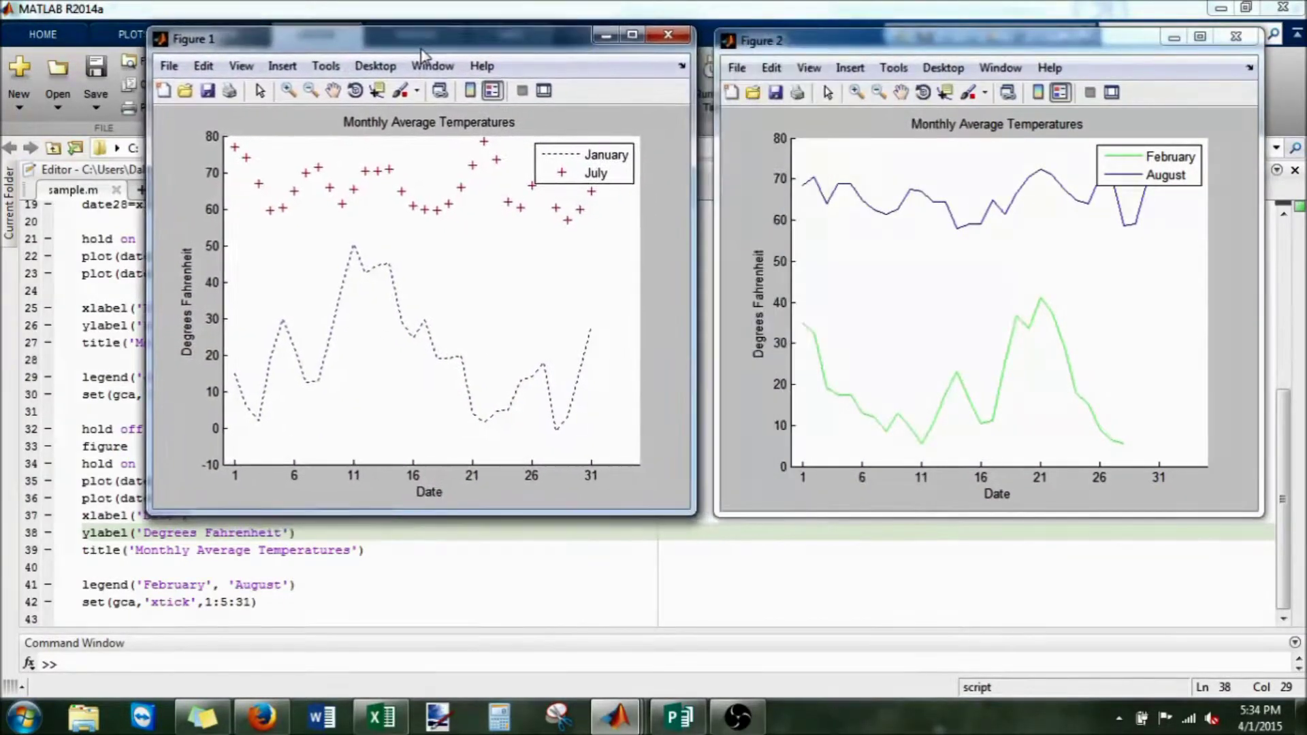
pyautogui.moveTo(611, 172); pyautogui.dragTo(611, 290)
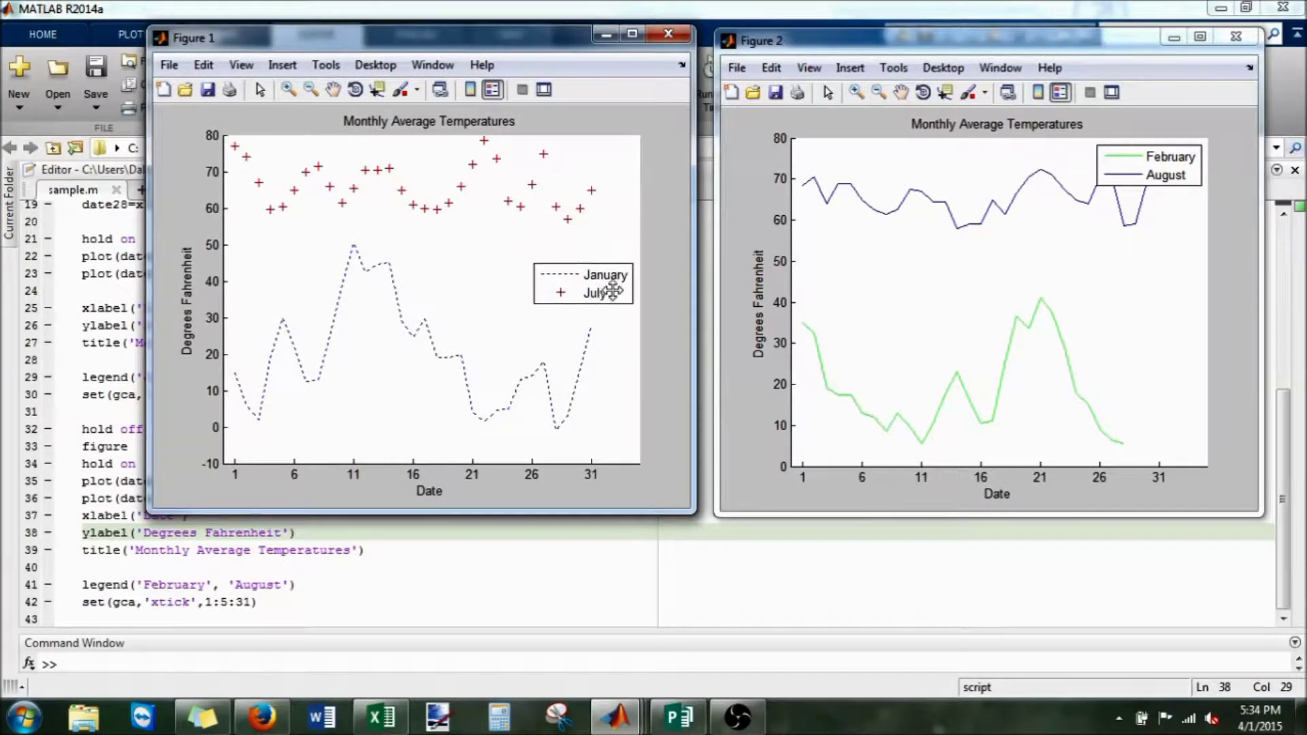
pyautogui.moveTo(1177, 171); pyautogui.dragTo(1174, 270)
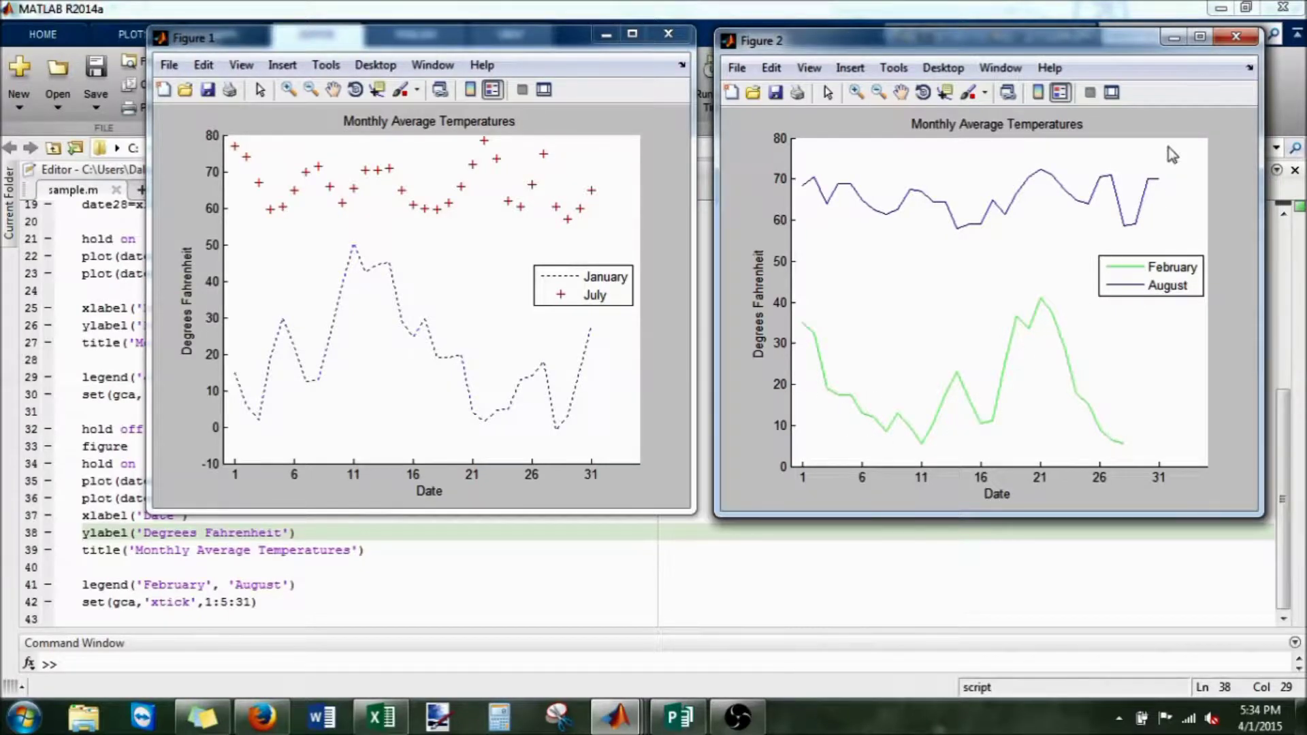
pyautogui.click(1236, 37)
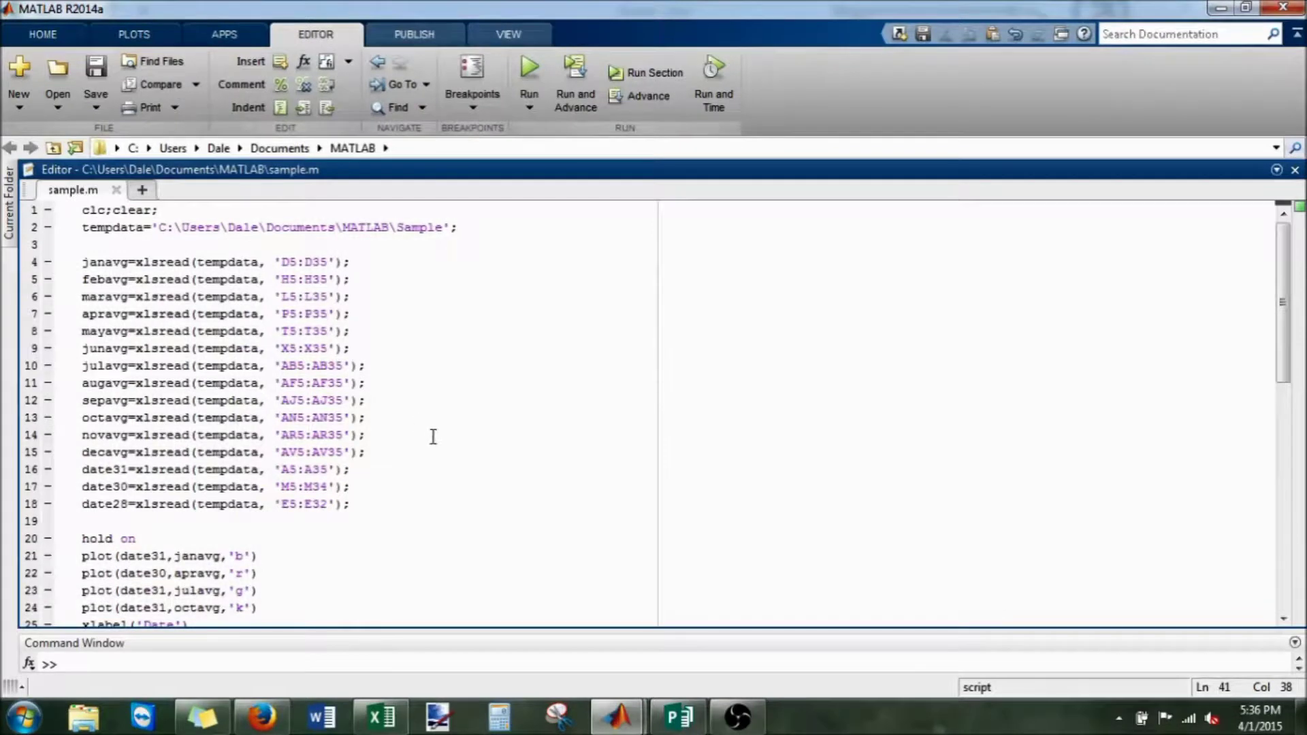
pyautogui.scroll(-1, 433, 437)
pyautogui.scroll(-1, 434, 437)
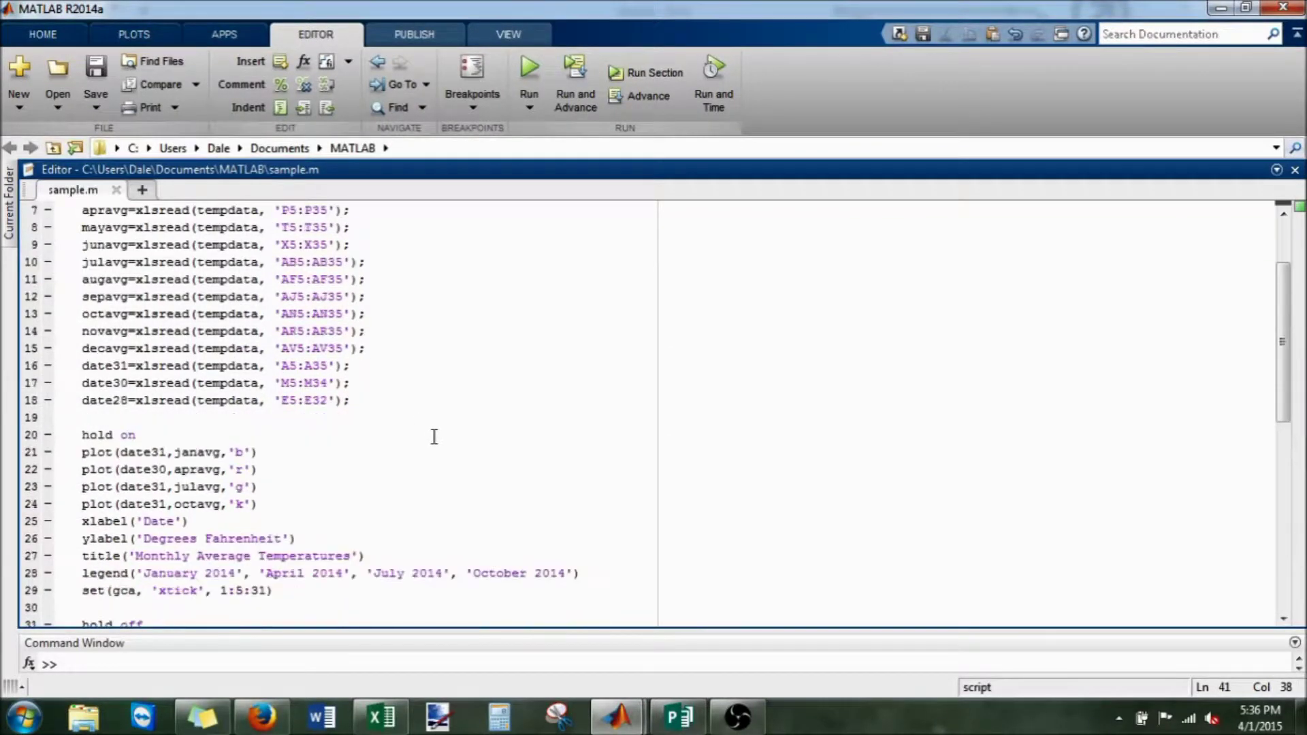
pyautogui.scroll(-1, 433, 438)
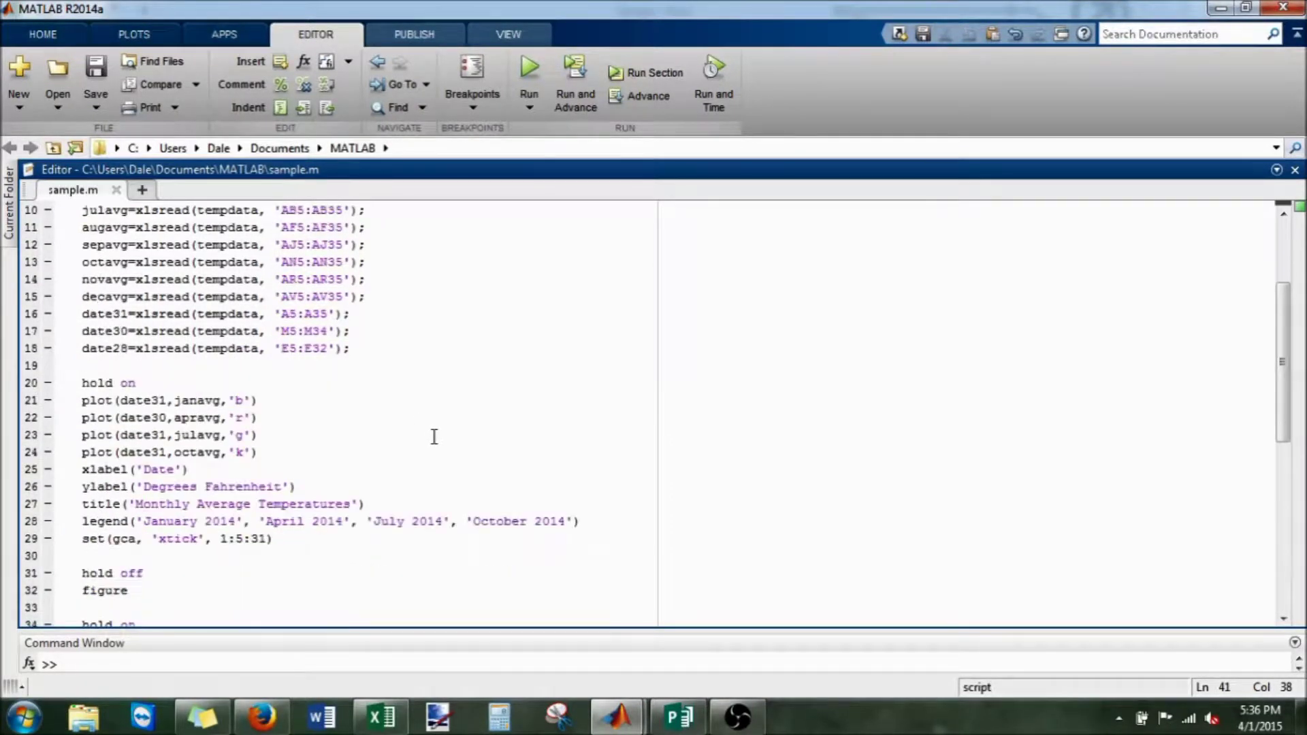
pyautogui.scroll(-1, 433, 437)
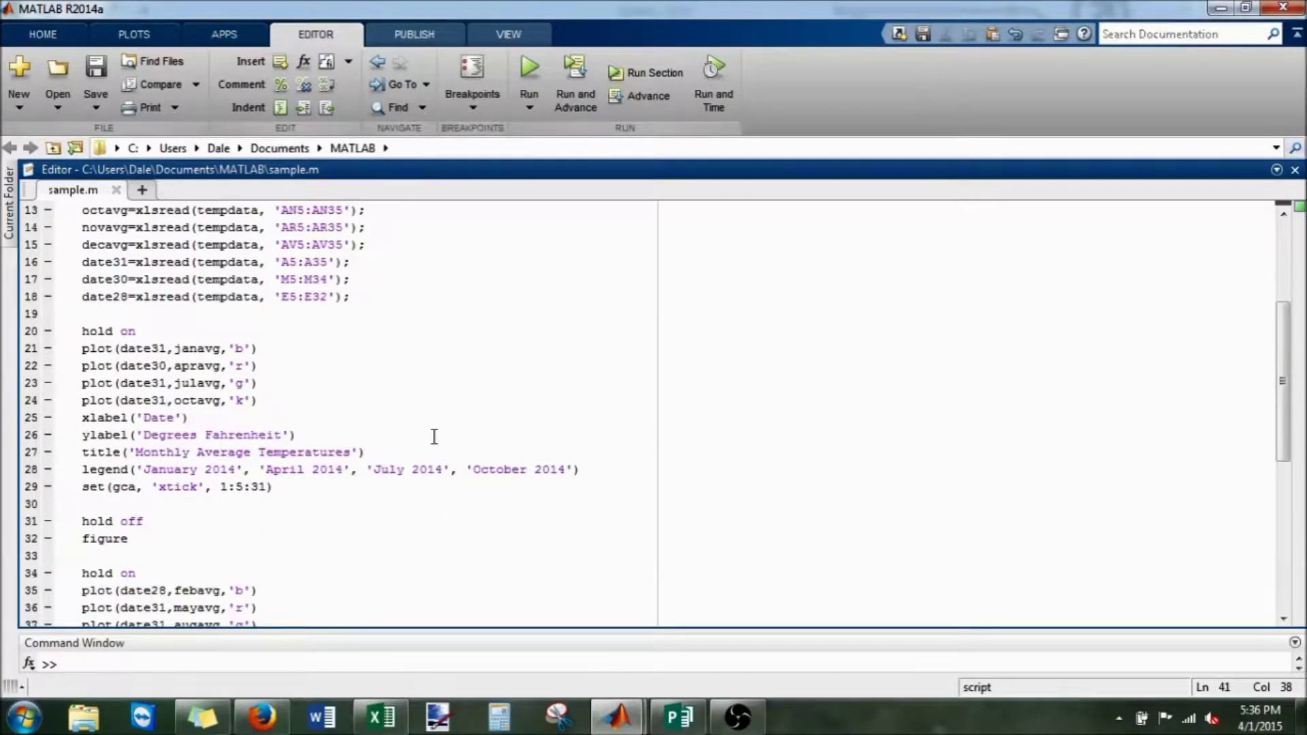
pyautogui.scroll(-1, 433, 437)
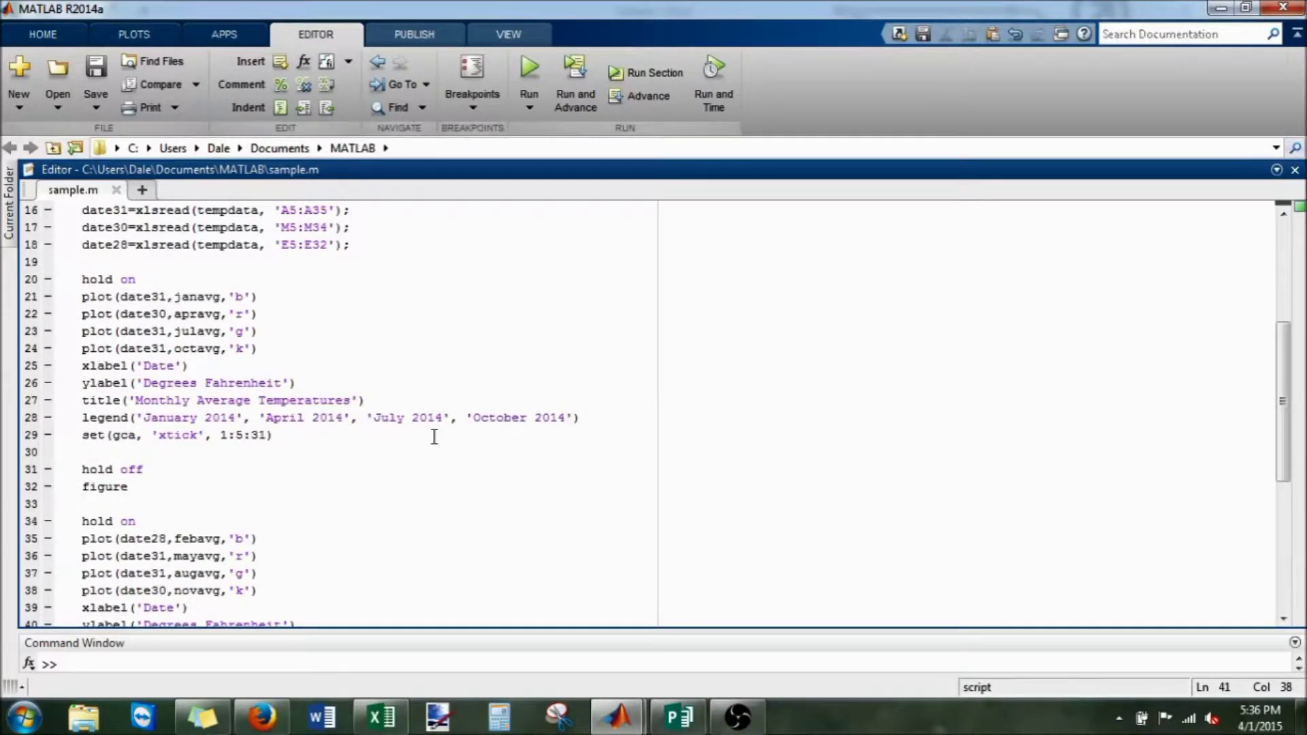
pyautogui.scroll(-1, 432, 437)
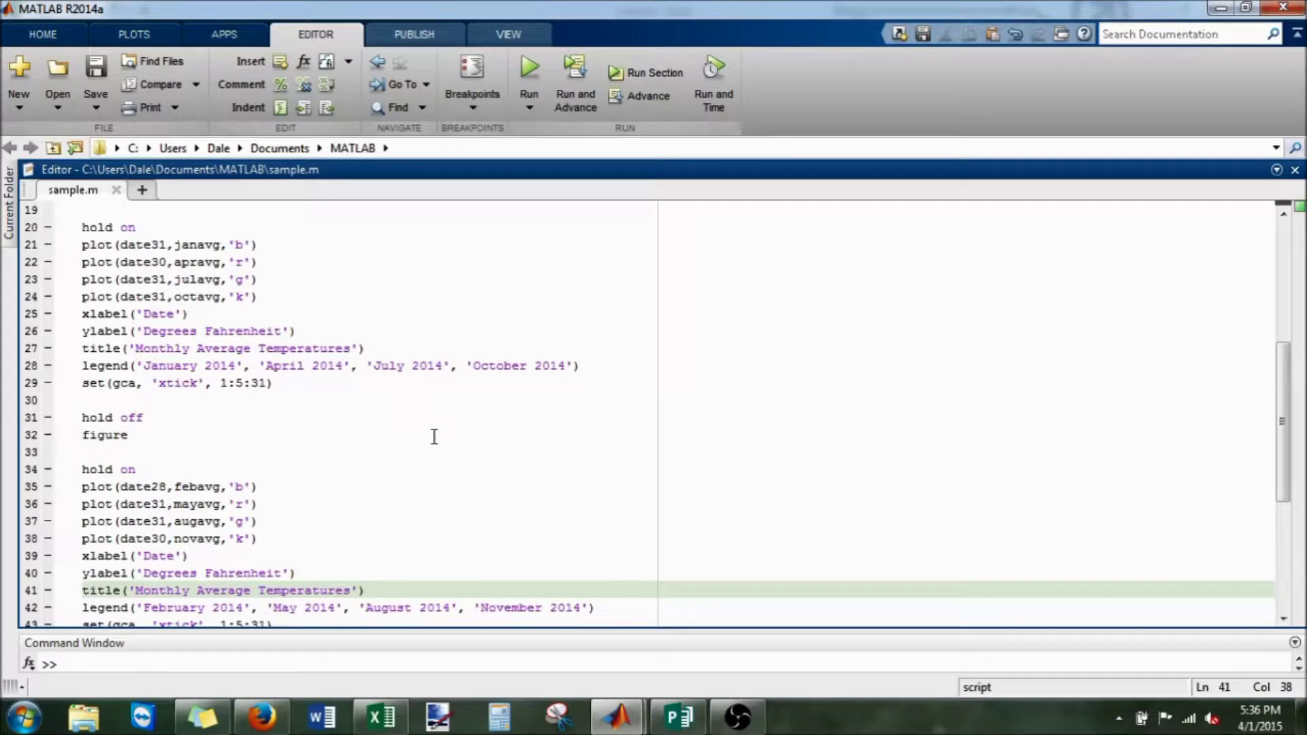
pyautogui.scroll(-1, 434, 437)
pyautogui.scroll(-1, 434, 437)
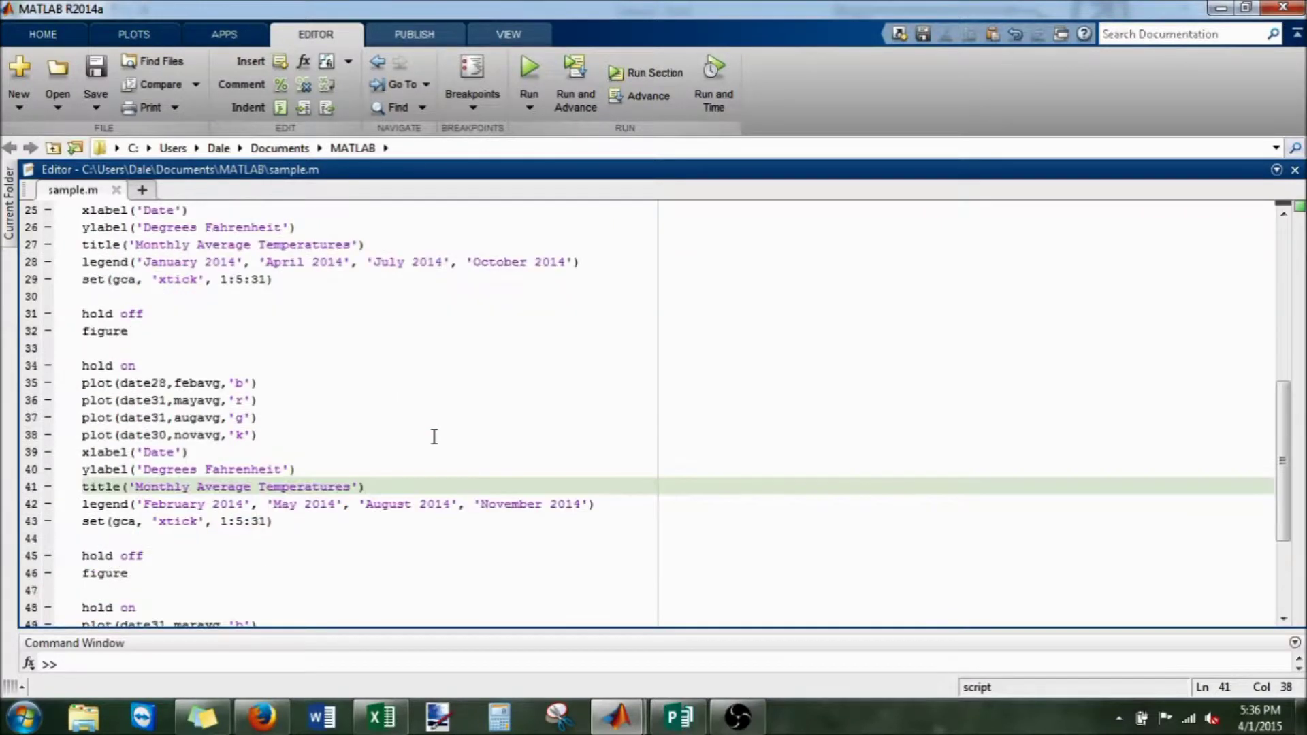
pyautogui.scroll(-1, 433, 437)
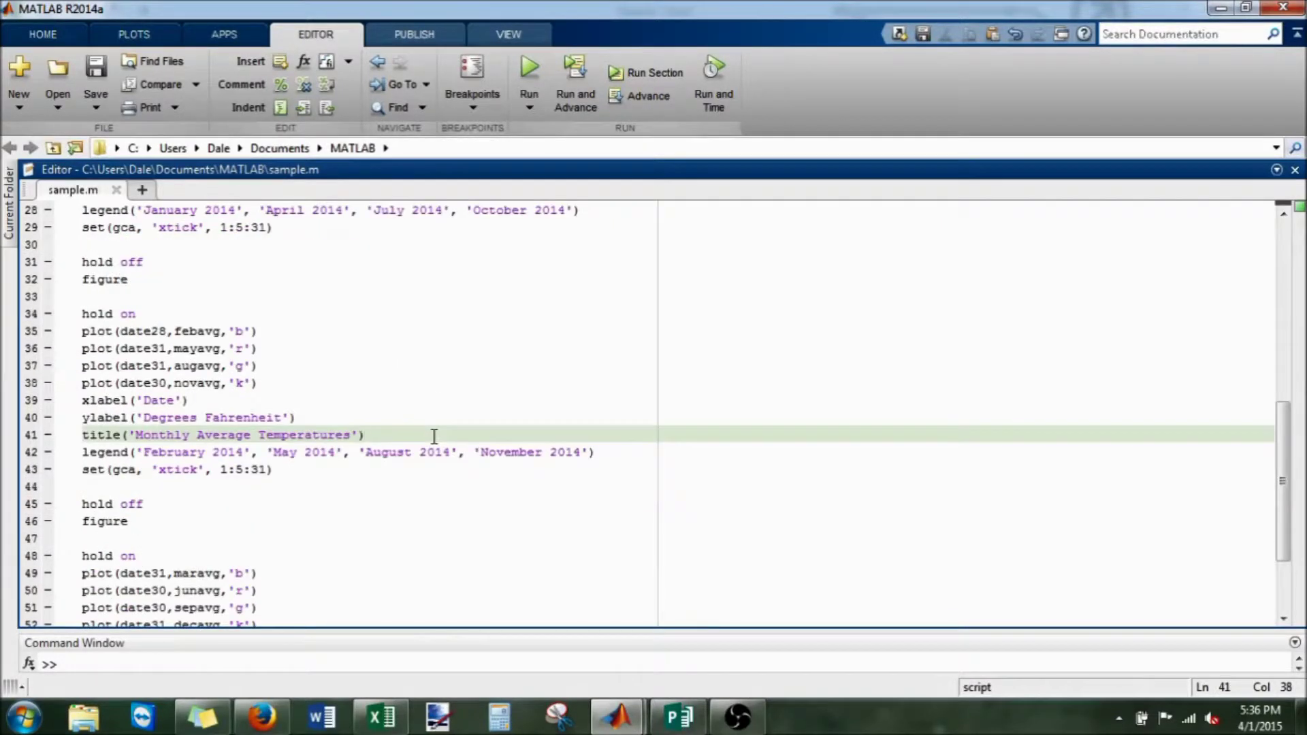
pyautogui.scroll(-1, 433, 437)
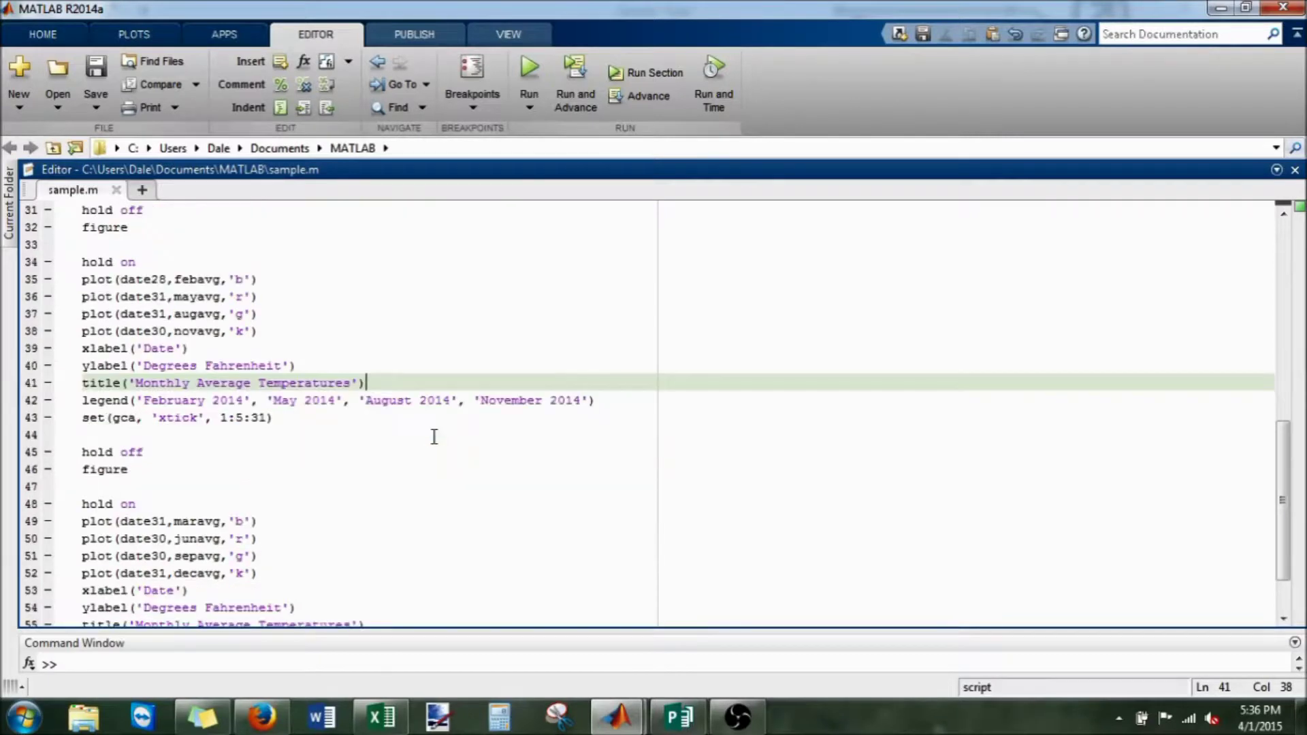
pyautogui.scroll(-1, 433, 437)
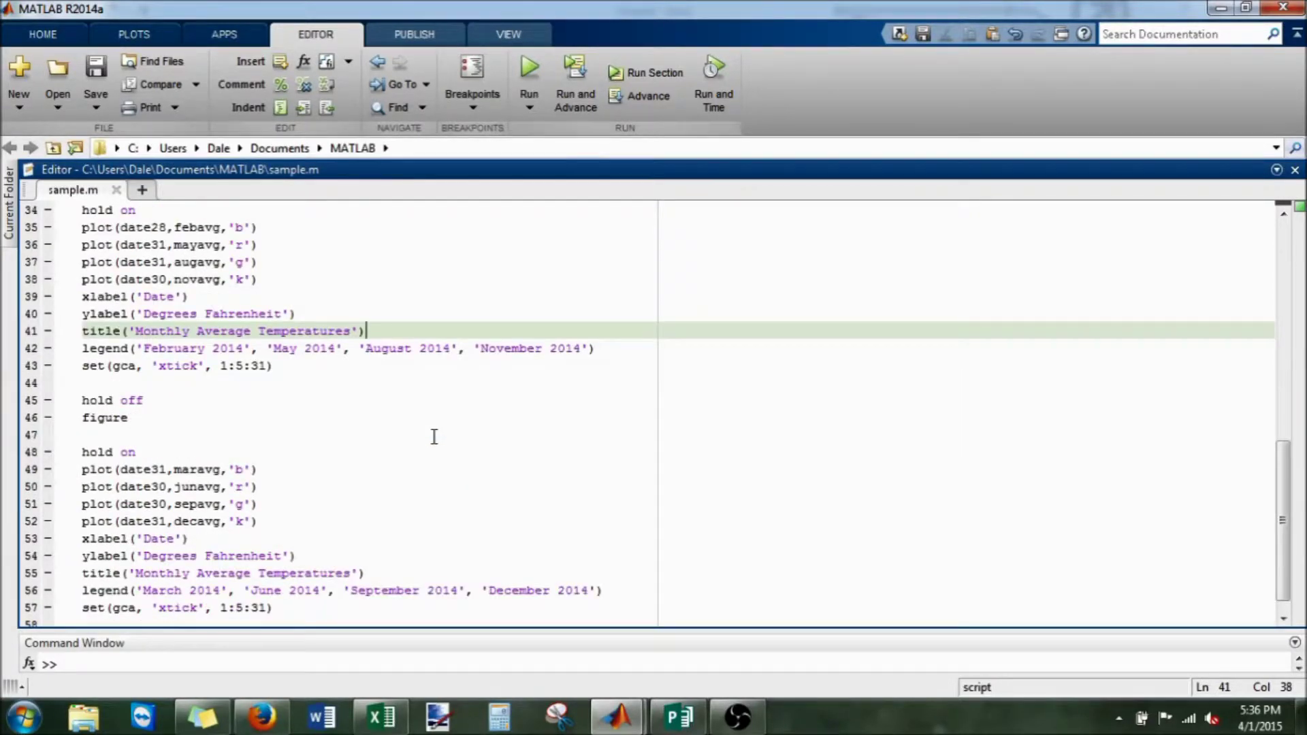
pyautogui.scroll(-1, 434, 437)
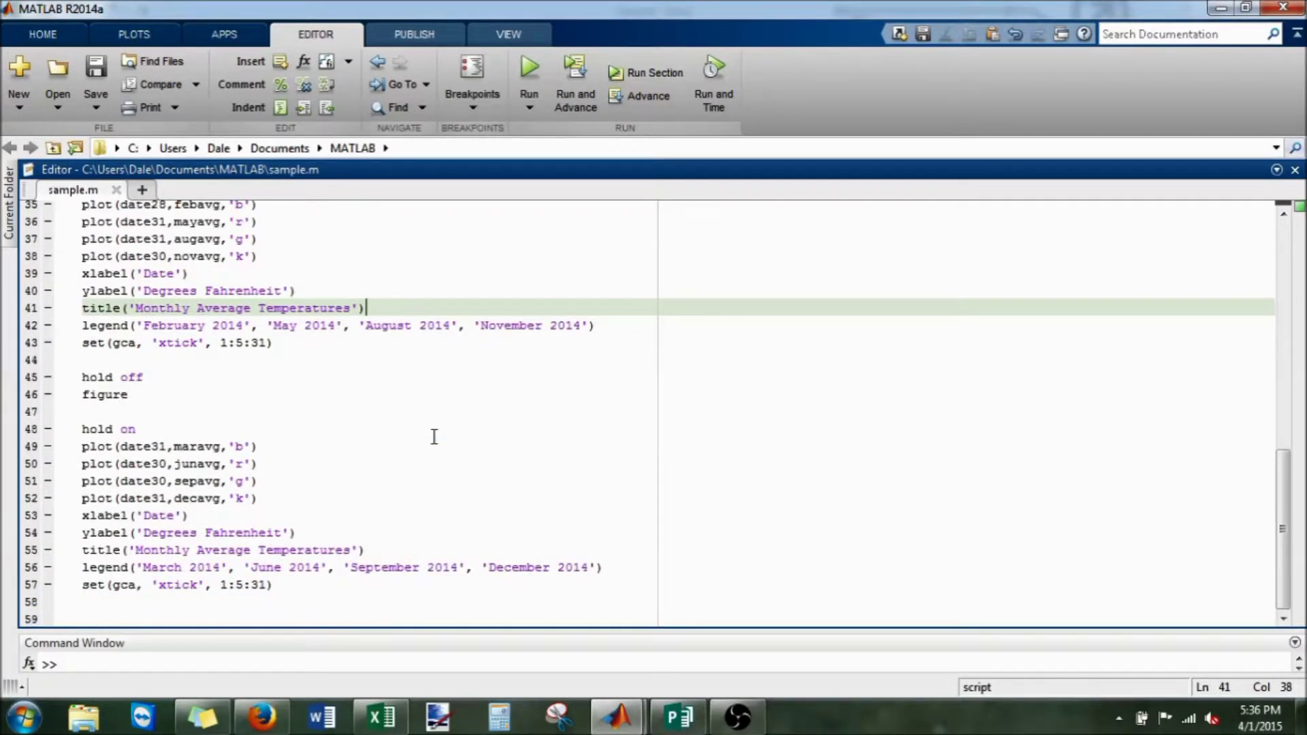
# Put the cursor on the empty last line of the rewritten three-figure script
pyautogui.click(374, 612)
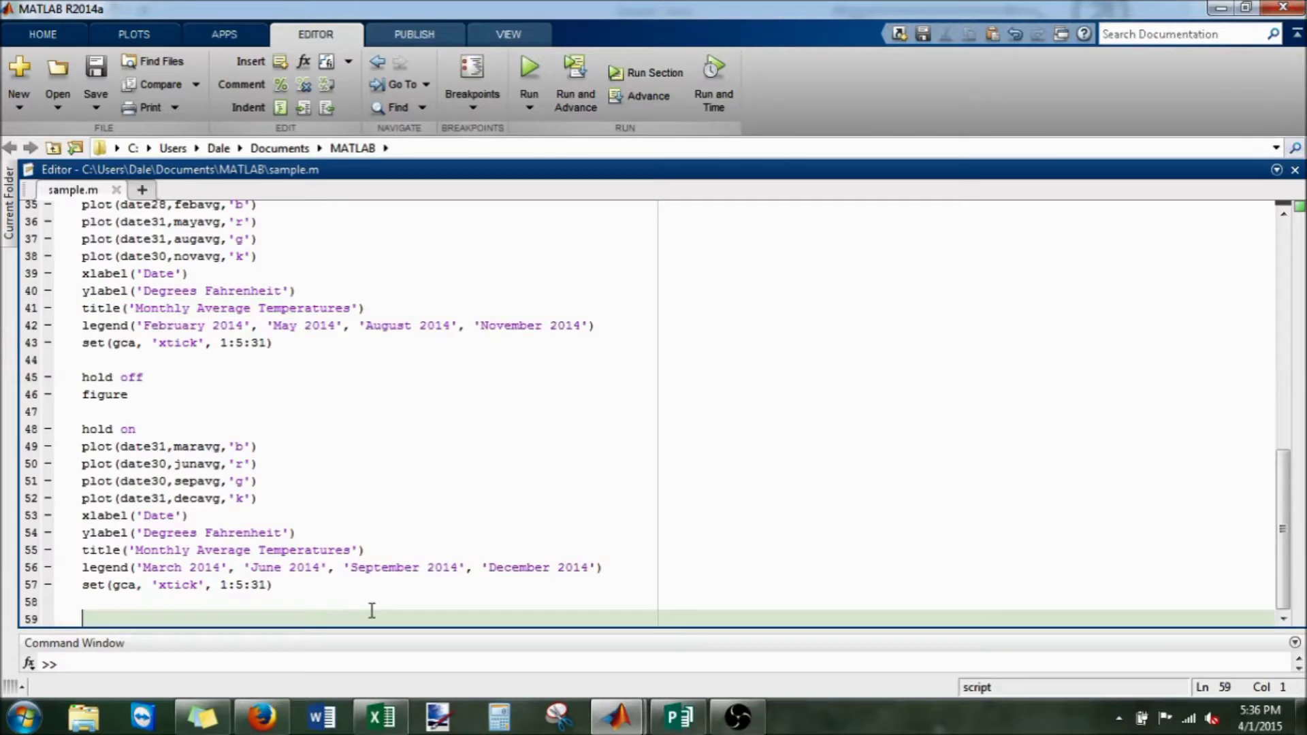
# Run the completed three-figure temperature script from the Editor
pyautogui.click(539, 82)
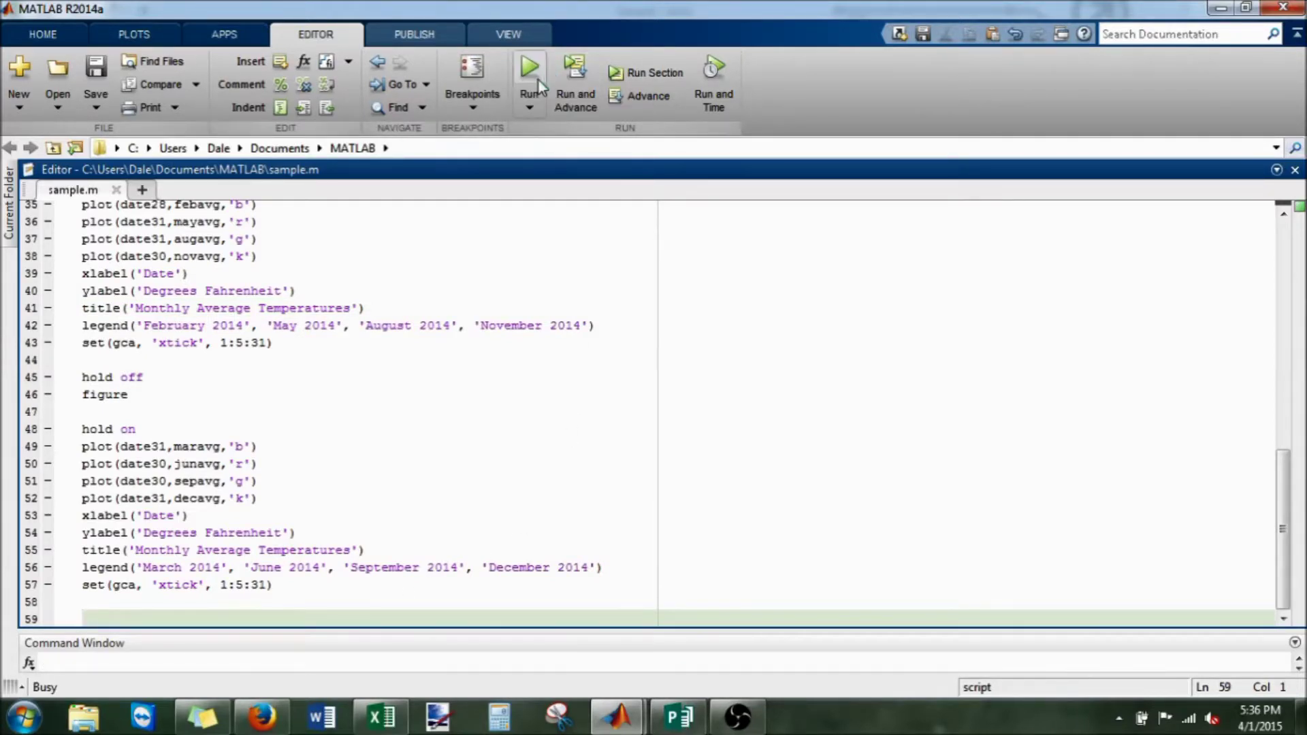